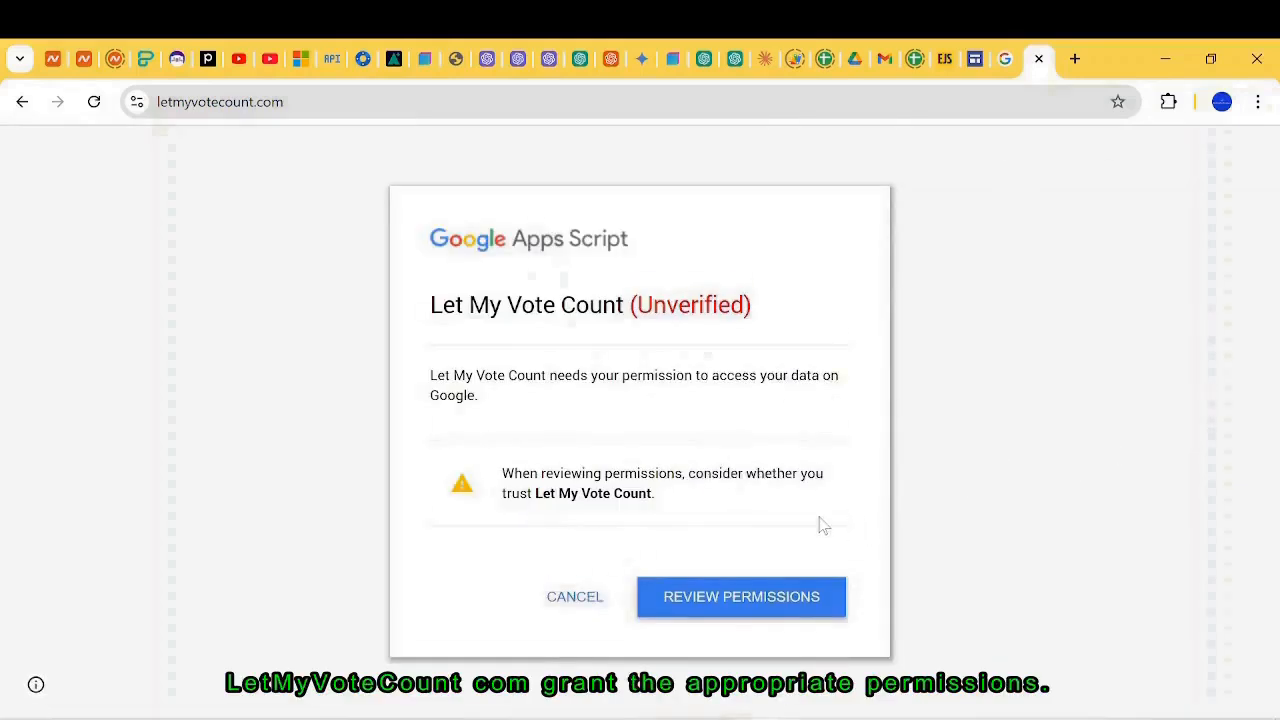
Review the permission request, sign in with the listed Google account and allow Let My Vote Count the requested access.
{"action": "left_click", "coordinate": [737, 608]}
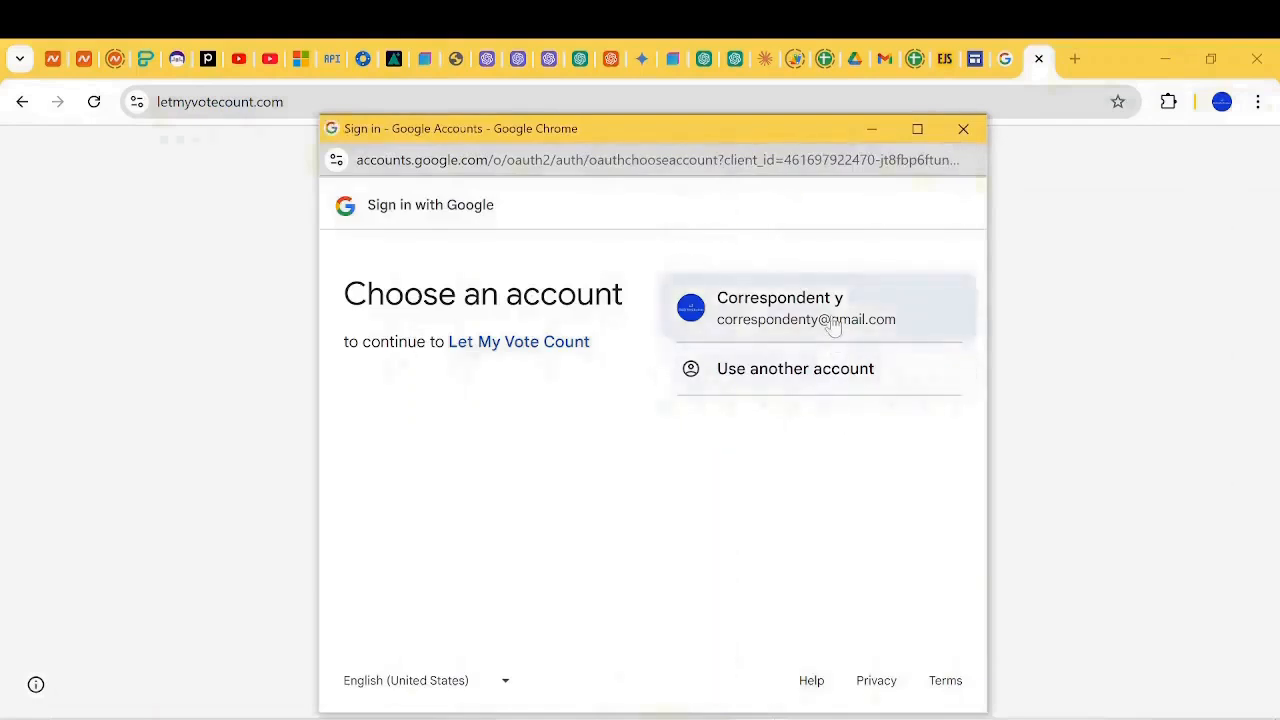
{"action": "left_click", "coordinate": [830, 320]}
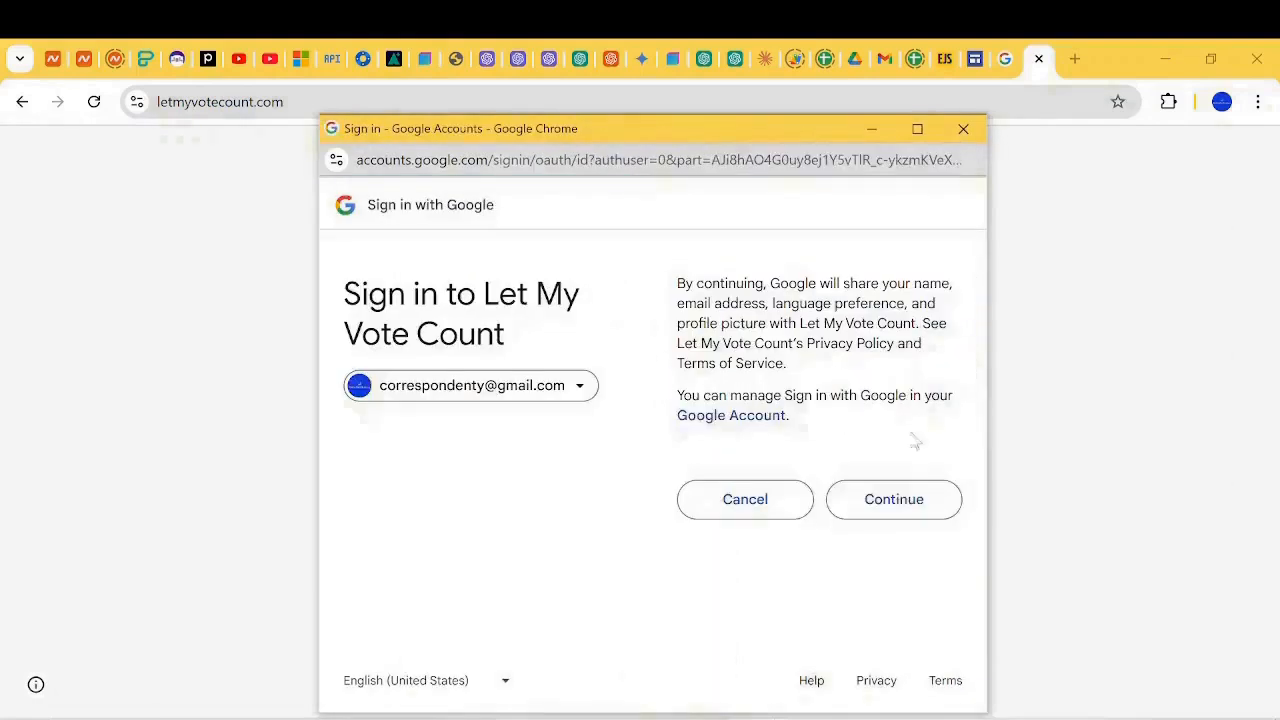
{"action": "left_click", "coordinate": [894, 500]}
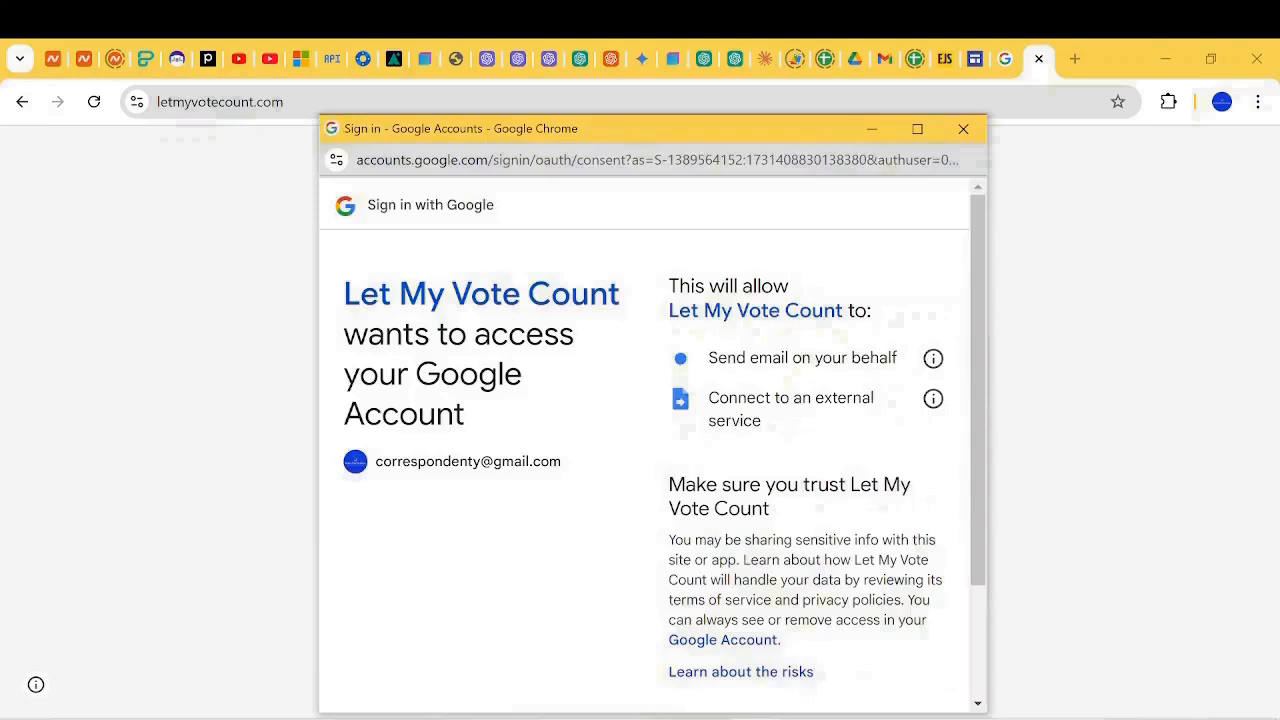
{"action": "scroll", "coordinate": [880, 600], "scroll_direction": "down", "scroll_amount": 2}
{"action": "left_click", "coordinate": [885, 610]}
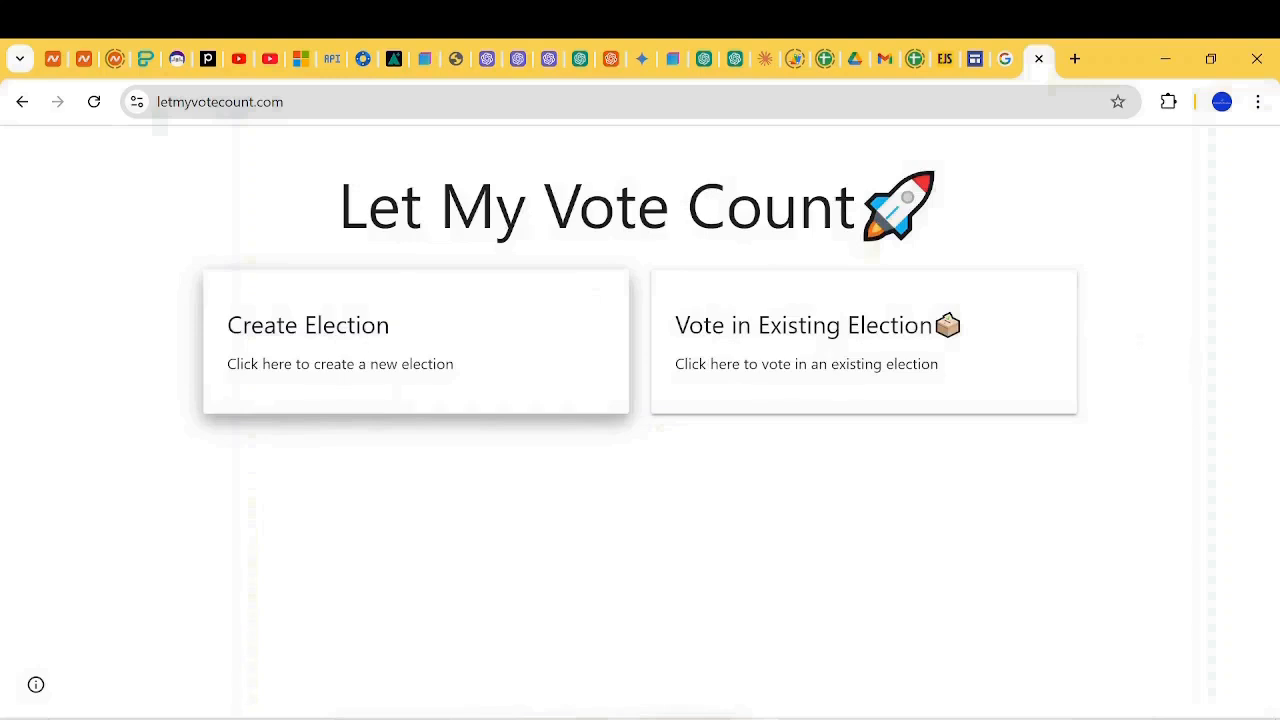
Start creating a new election and name it "Local District Election".
{"action": "left_click", "coordinate": [380, 366]}
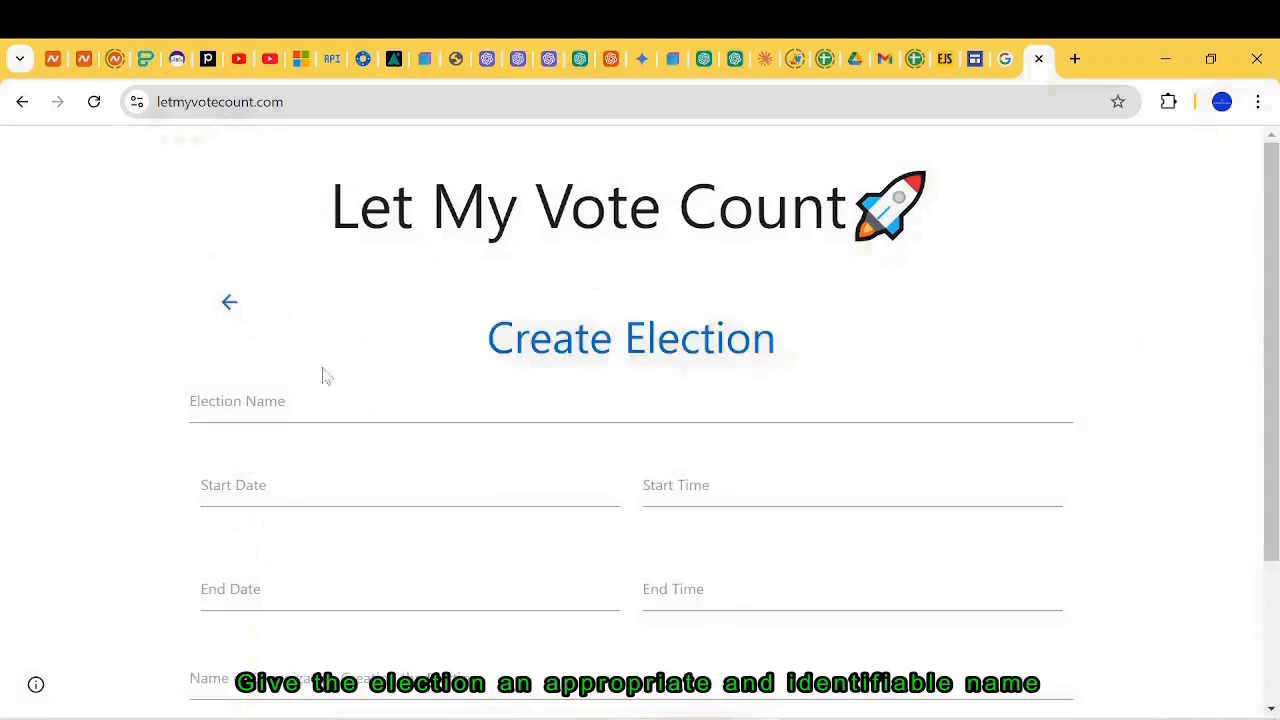
{"action": "scroll", "coordinate": [640, 420], "scroll_direction": "down", "scroll_amount": 2}
{"action": "scroll", "coordinate": [640, 420], "scroll_direction": "up", "scroll_amount": 2}
{"action": "scroll", "coordinate": [640, 420], "scroll_direction": "down", "scroll_amount": 2}
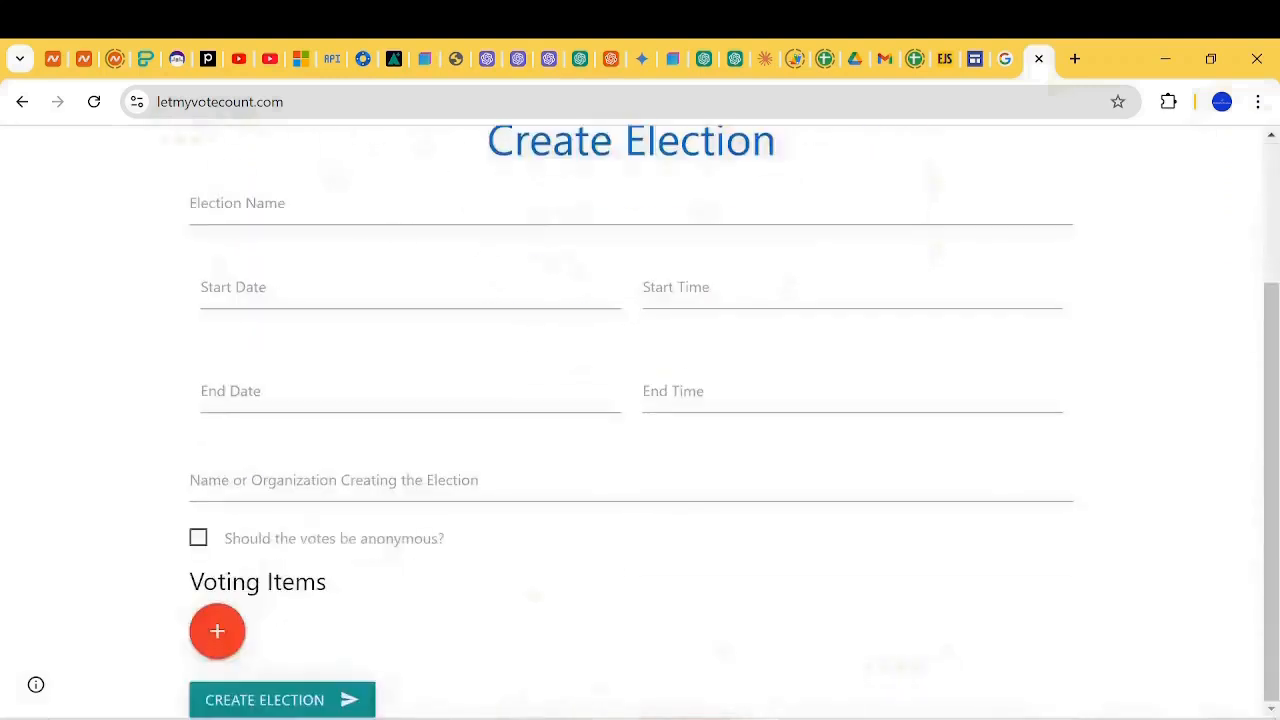
{"action": "scroll", "coordinate": [640, 420], "scroll_direction": "up", "scroll_amount": 2}
{"action": "left_click", "coordinate": [375, 401]}
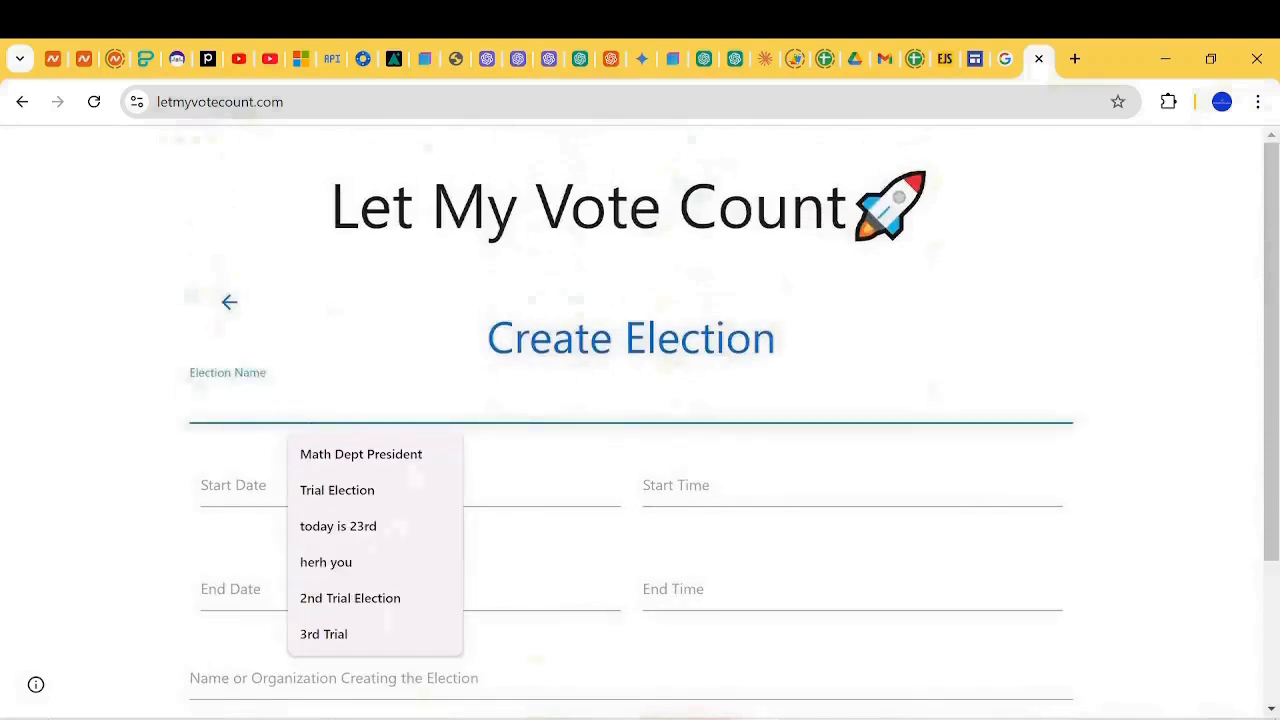
{"action": "key", "text": "Escape"}
{"action": "type", "text": "L"}
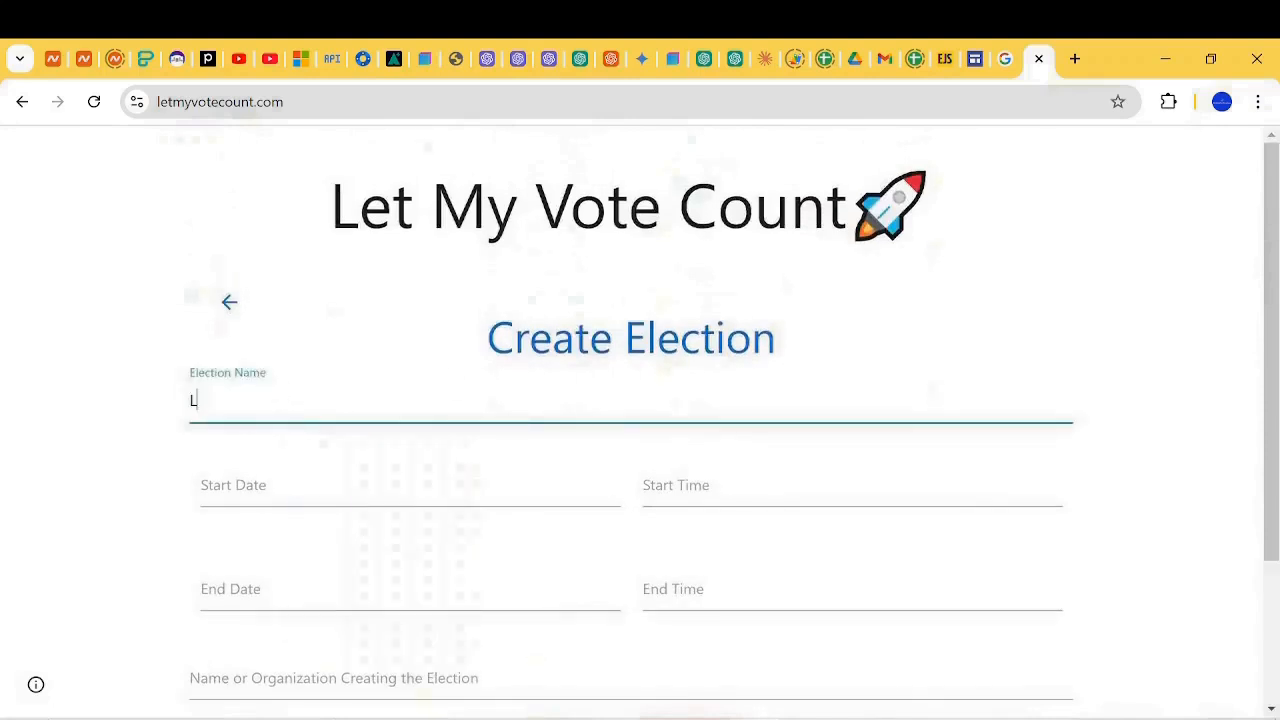
{"action": "type", "text": "ocal District Election"}
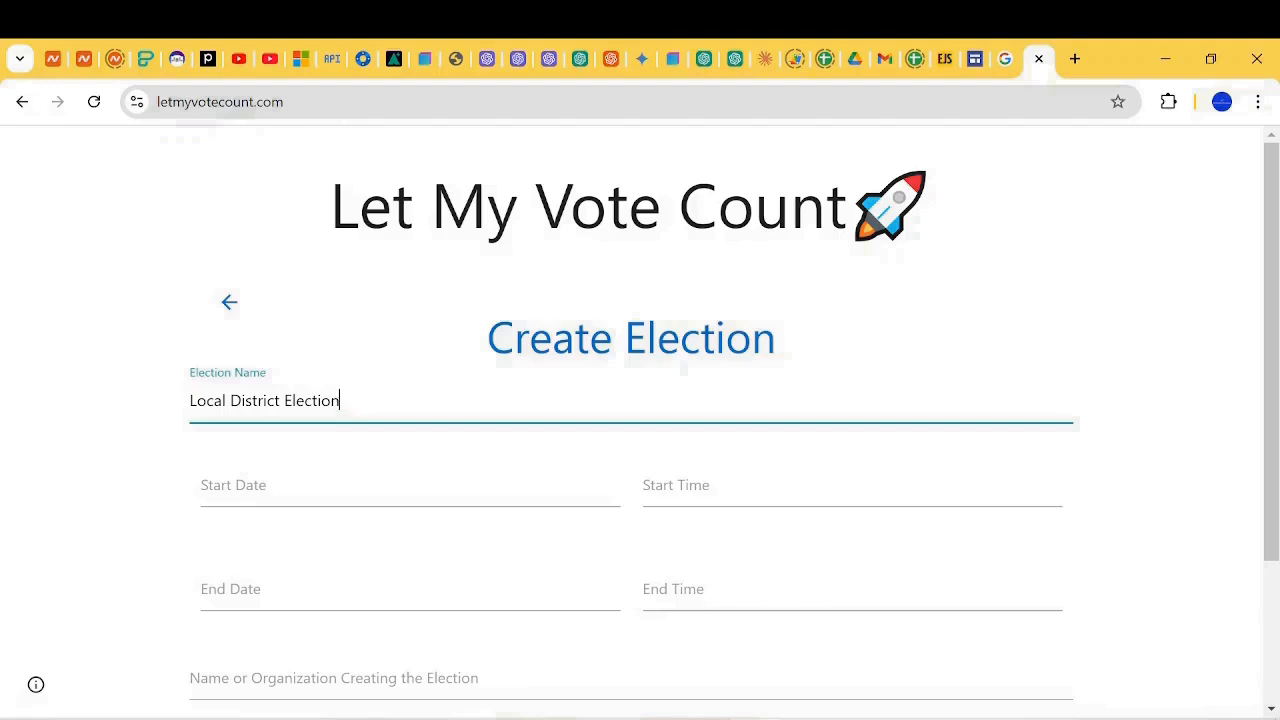
Set the election's start date to 2024-11-12 and its start time to 09:00.
{"action": "left_click", "coordinate": [201, 485]}
{"action": "left_click", "coordinate": [729, 383]}
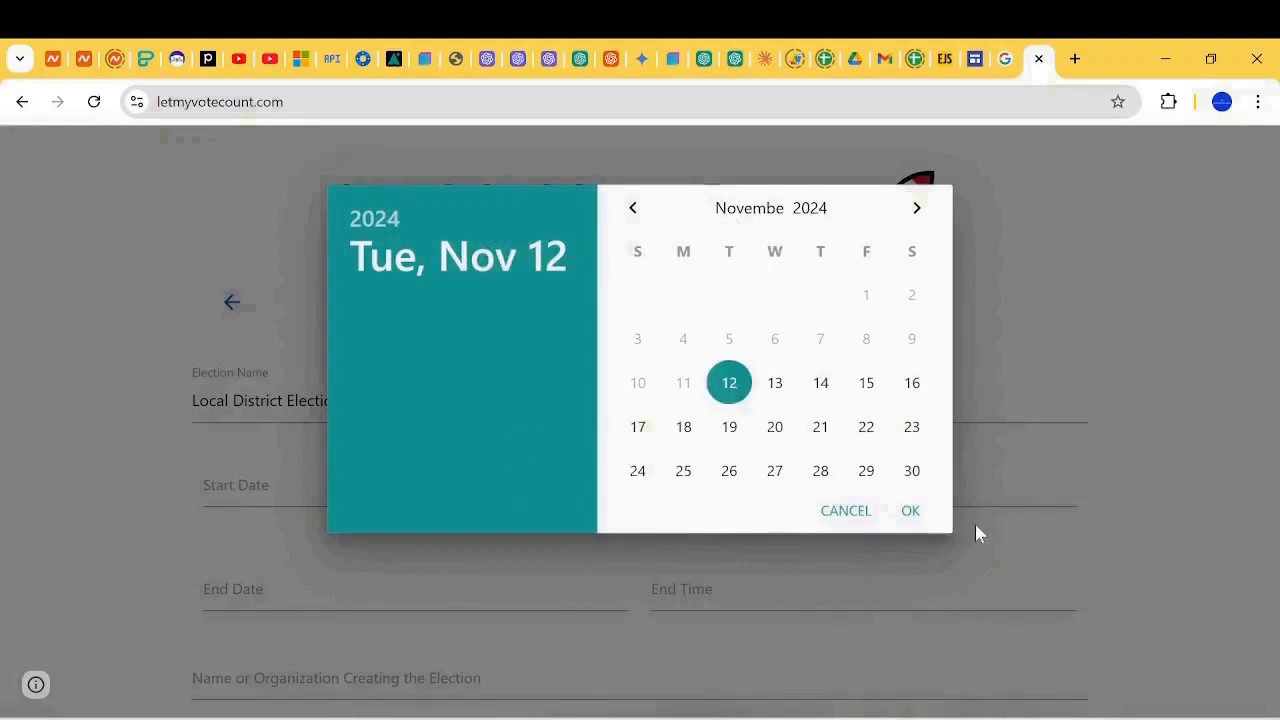
{"action": "left_click", "coordinate": [908, 510]}
{"action": "left_click", "coordinate": [744, 490]}
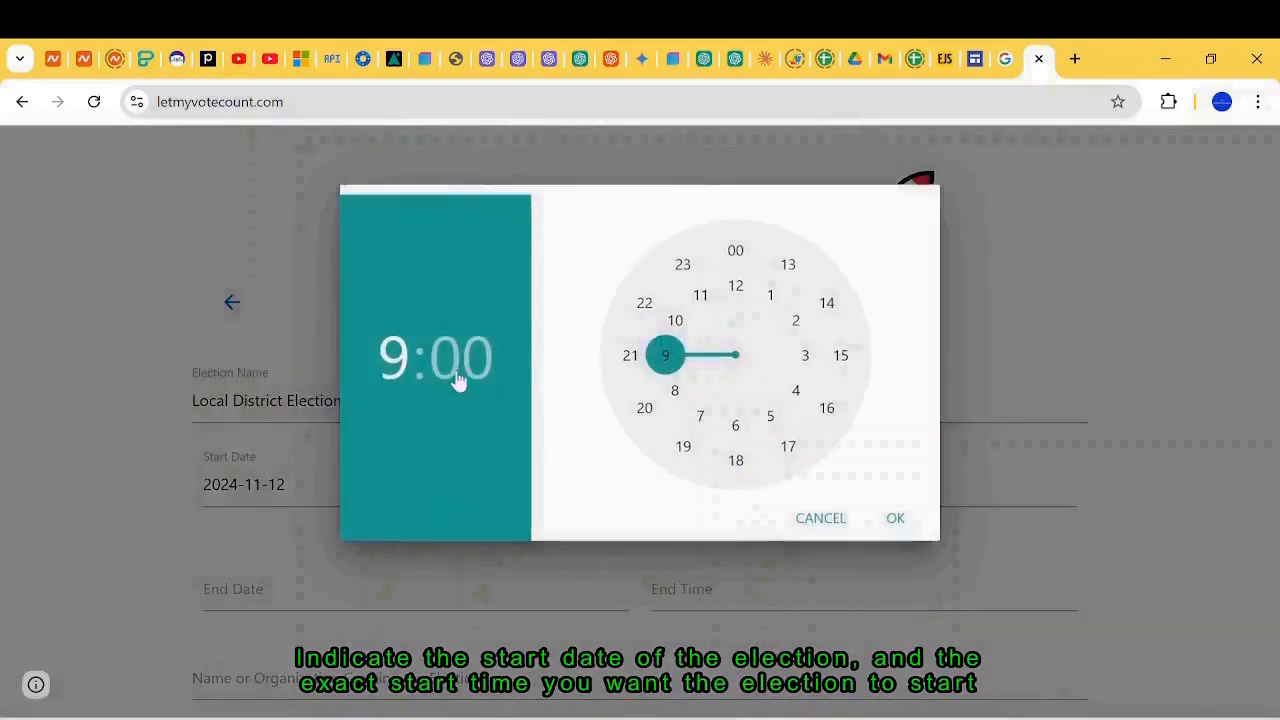
{"action": "left_click", "coordinate": [894, 517]}
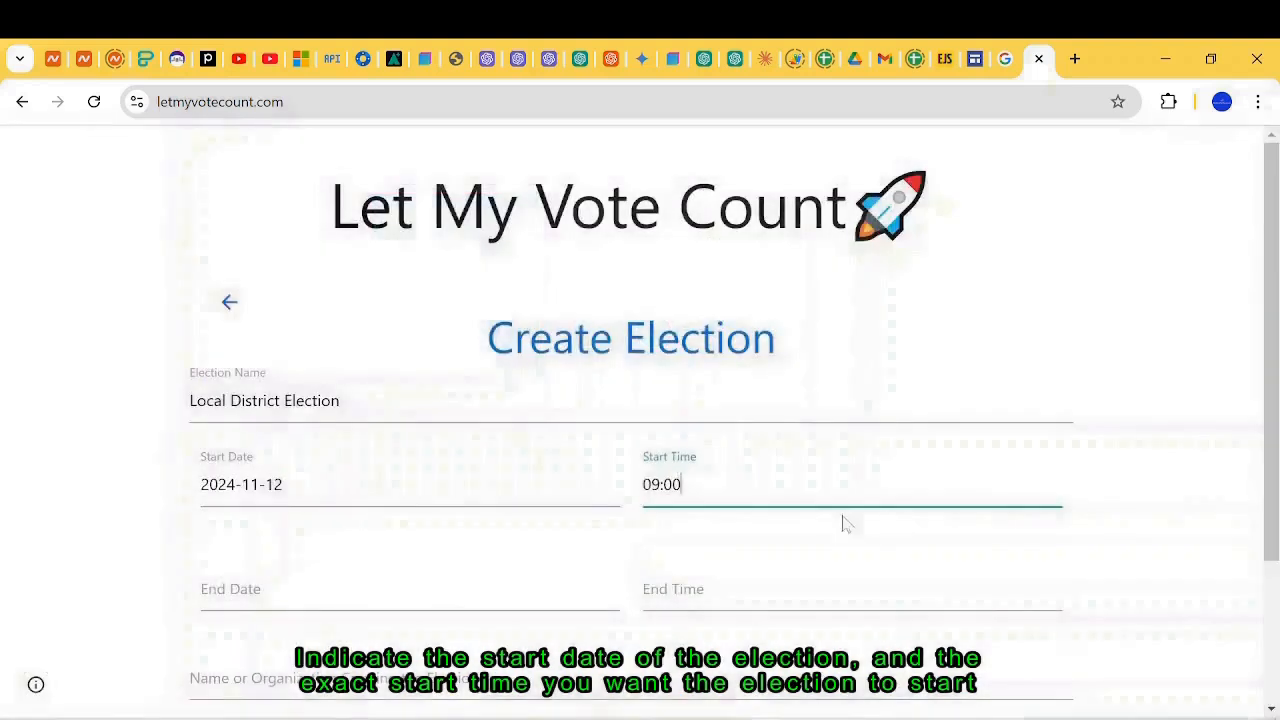
Set the election's end date to 2024-11-14 and its end time to 12:00.
{"action": "left_click", "coordinate": [343, 592]}
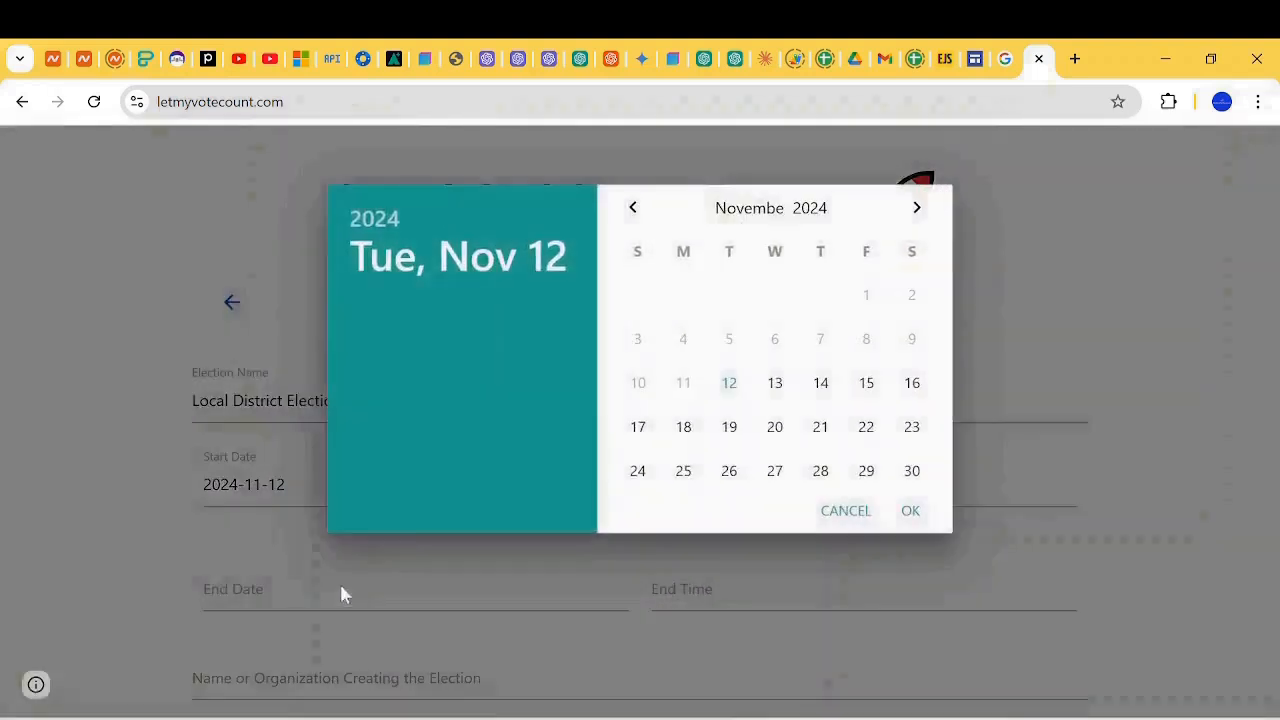
{"action": "left_click", "coordinate": [820, 383]}
{"action": "left_click", "coordinate": [910, 514]}
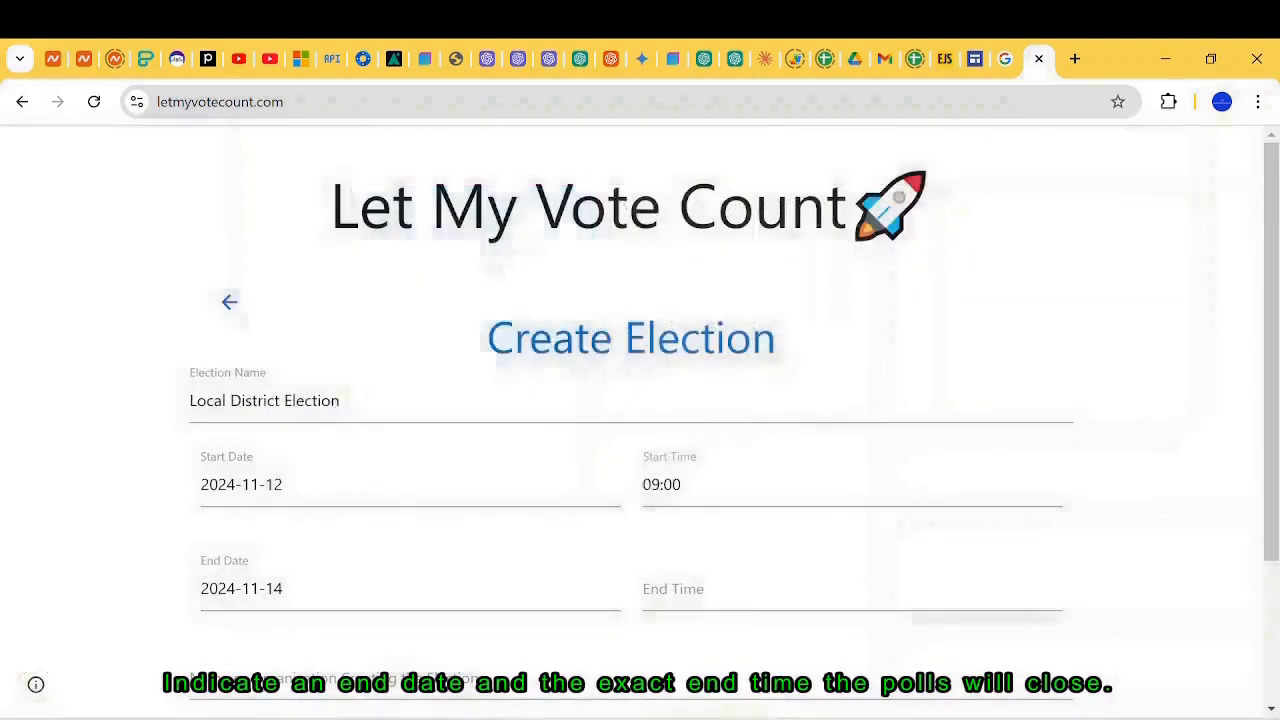
{"action": "left_click", "coordinate": [748, 592]}
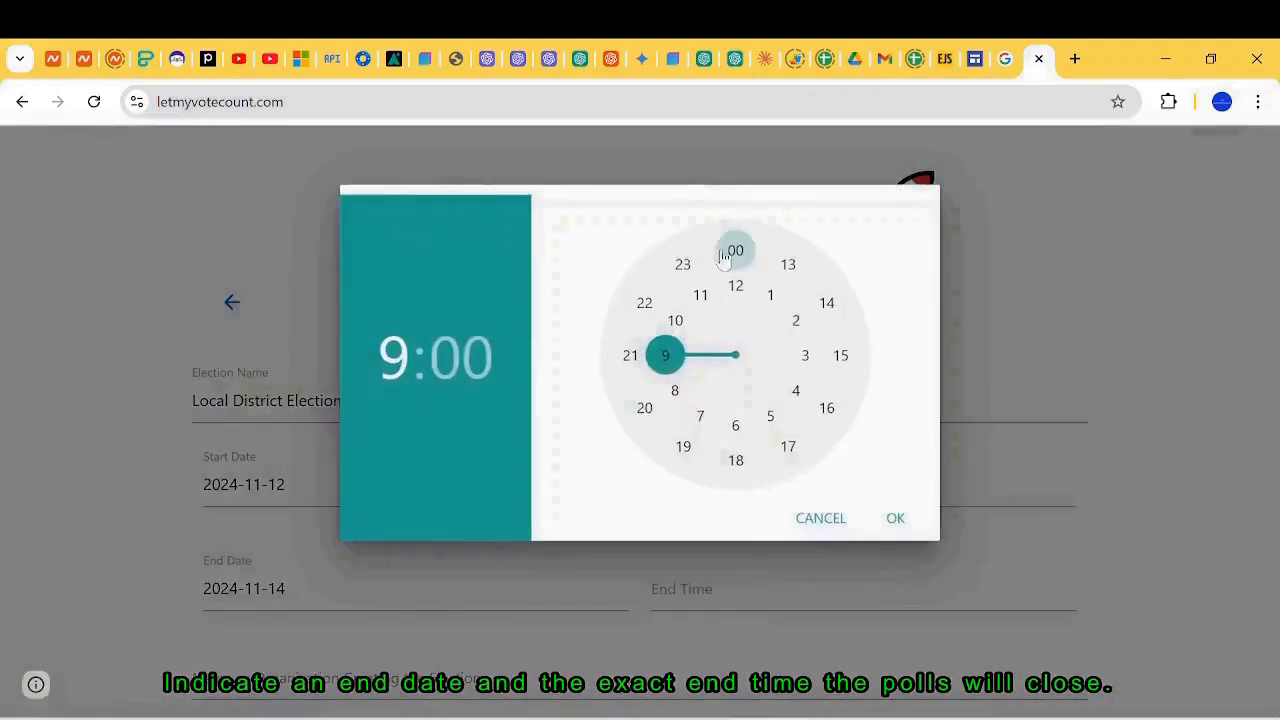
{"action": "left_click", "coordinate": [735, 285]}
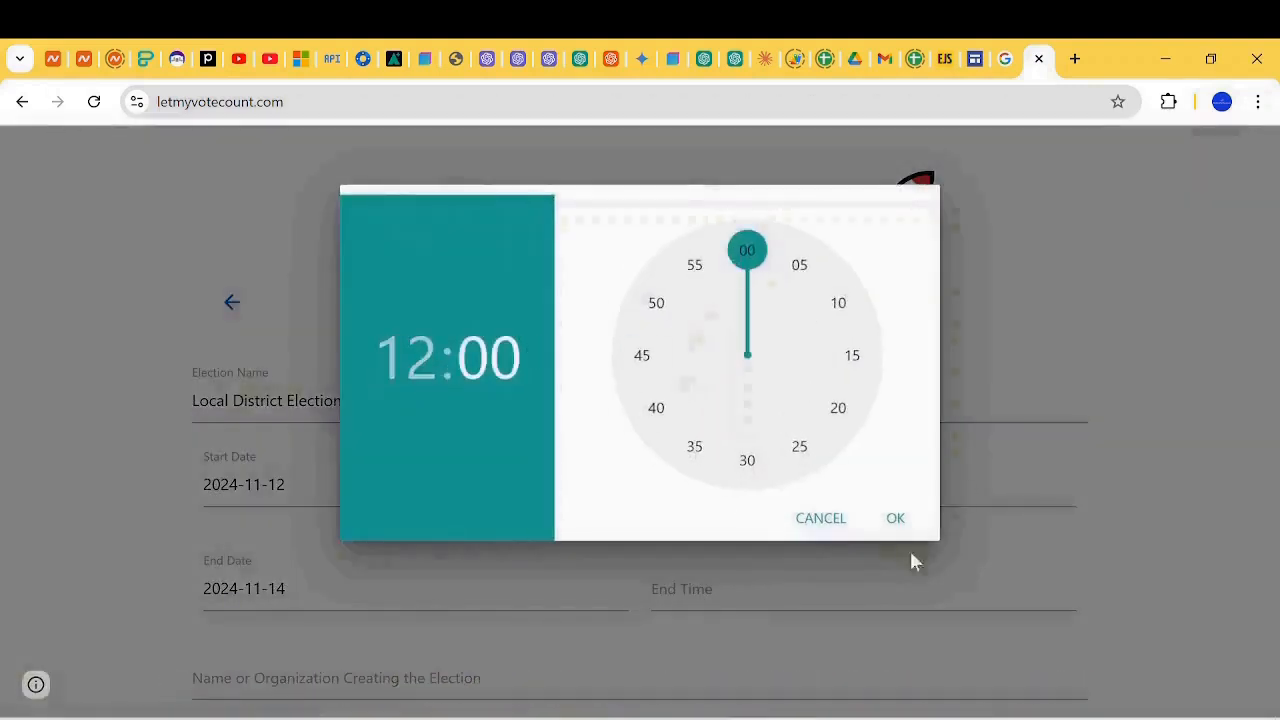
{"action": "left_click", "coordinate": [897, 520]}
Enter "Central District" as the organization creating the election and make the votes anonymous.
{"action": "scroll", "coordinate": [894, 520], "scroll_direction": "down", "scroll_amount": 2}
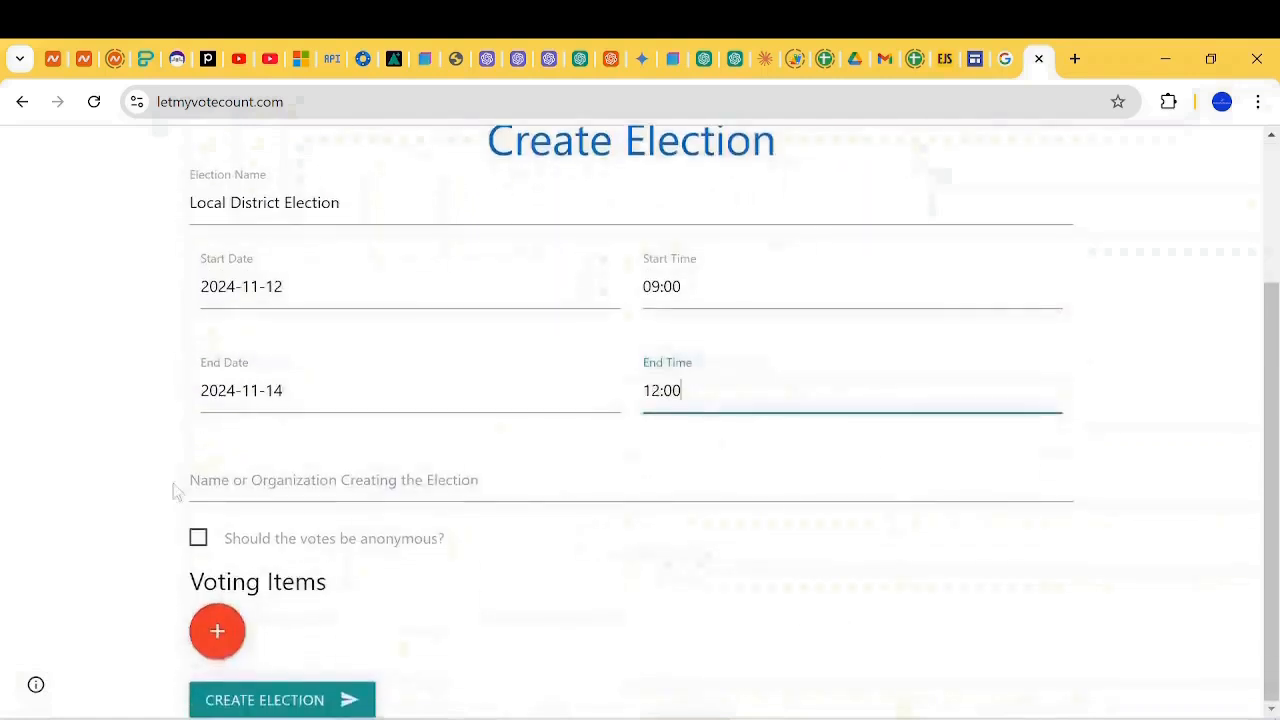
{"action": "left_click", "coordinate": [340, 480]}
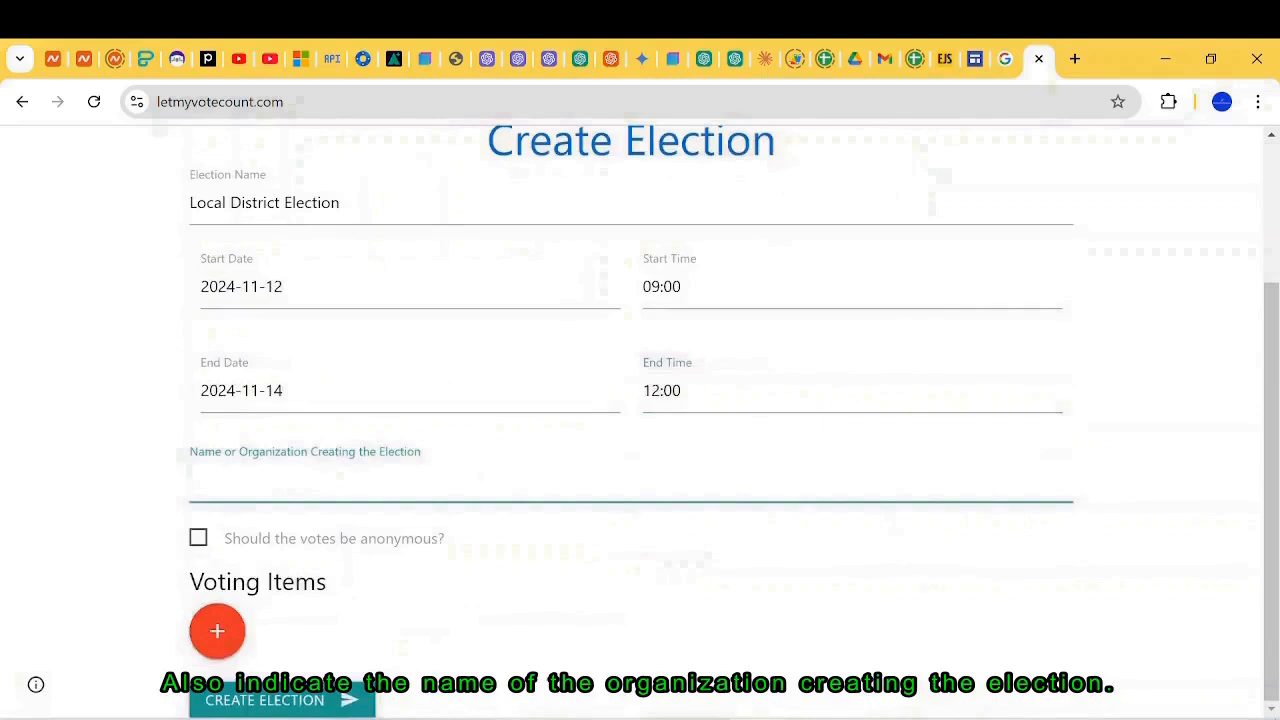
{"action": "type", "text": "Central District"}
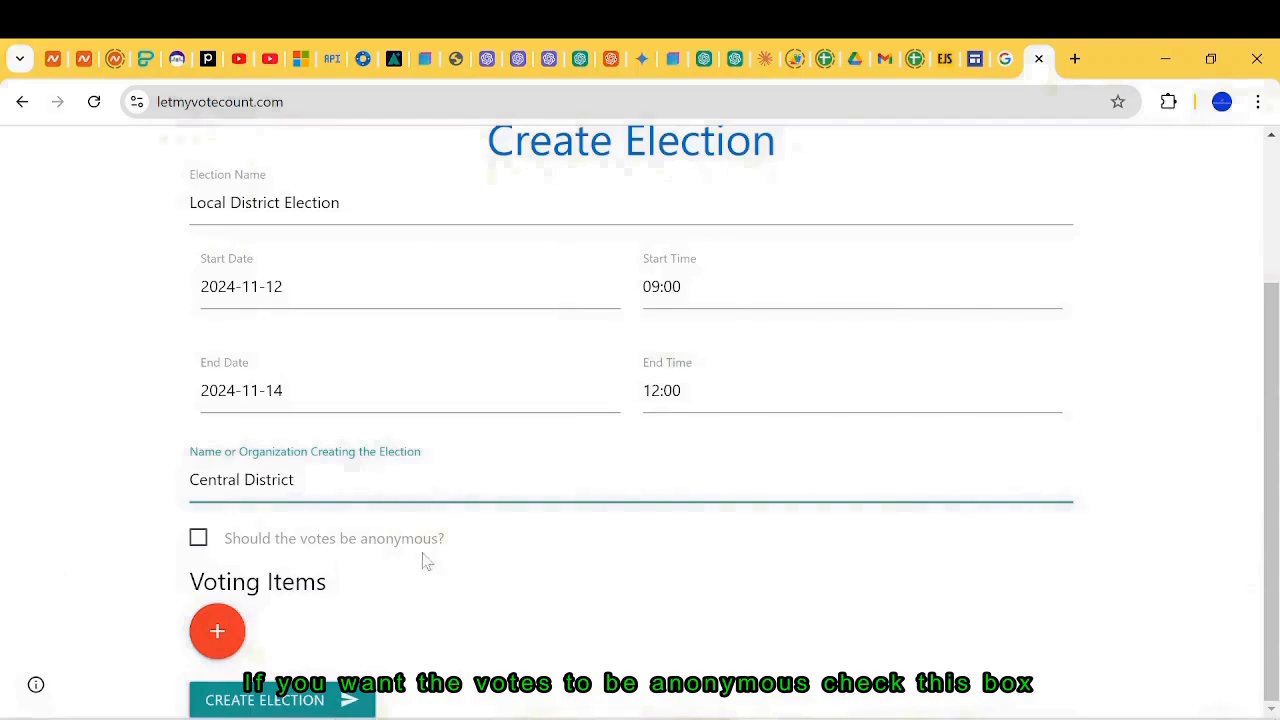
{"action": "left_click", "coordinate": [199, 541]}
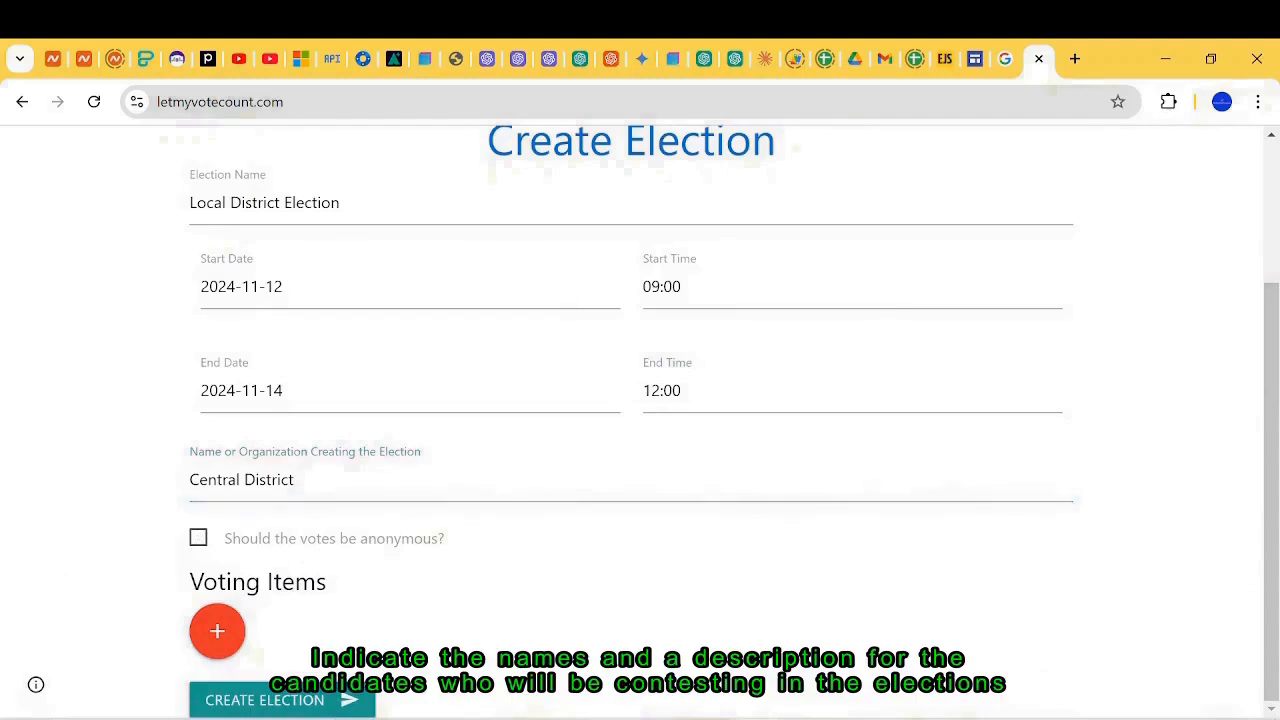
{"action": "left_click", "coordinate": [198, 539]}
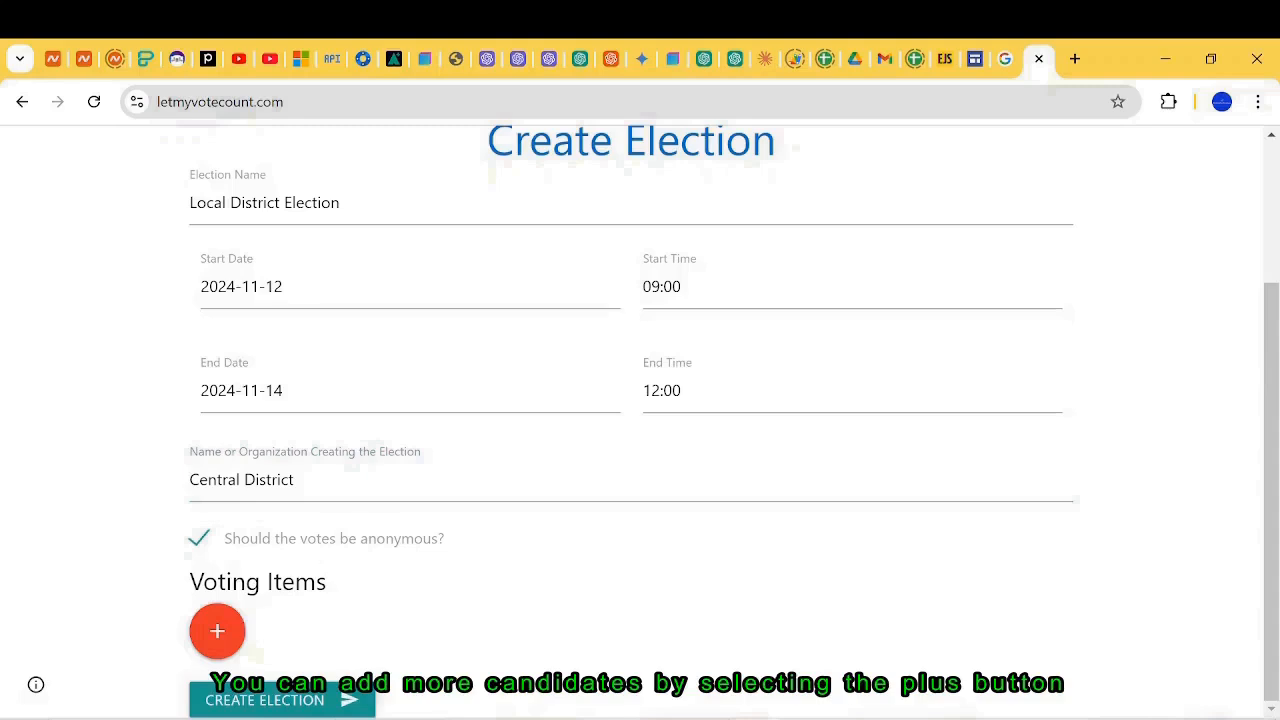
Add a first voting item with the first candidate's name and the description "Candidate X".
{"action": "left_click", "coordinate": [225, 632]}
{"action": "scroll", "coordinate": [366, 543], "scroll_direction": "down", "scroll_amount": 2}
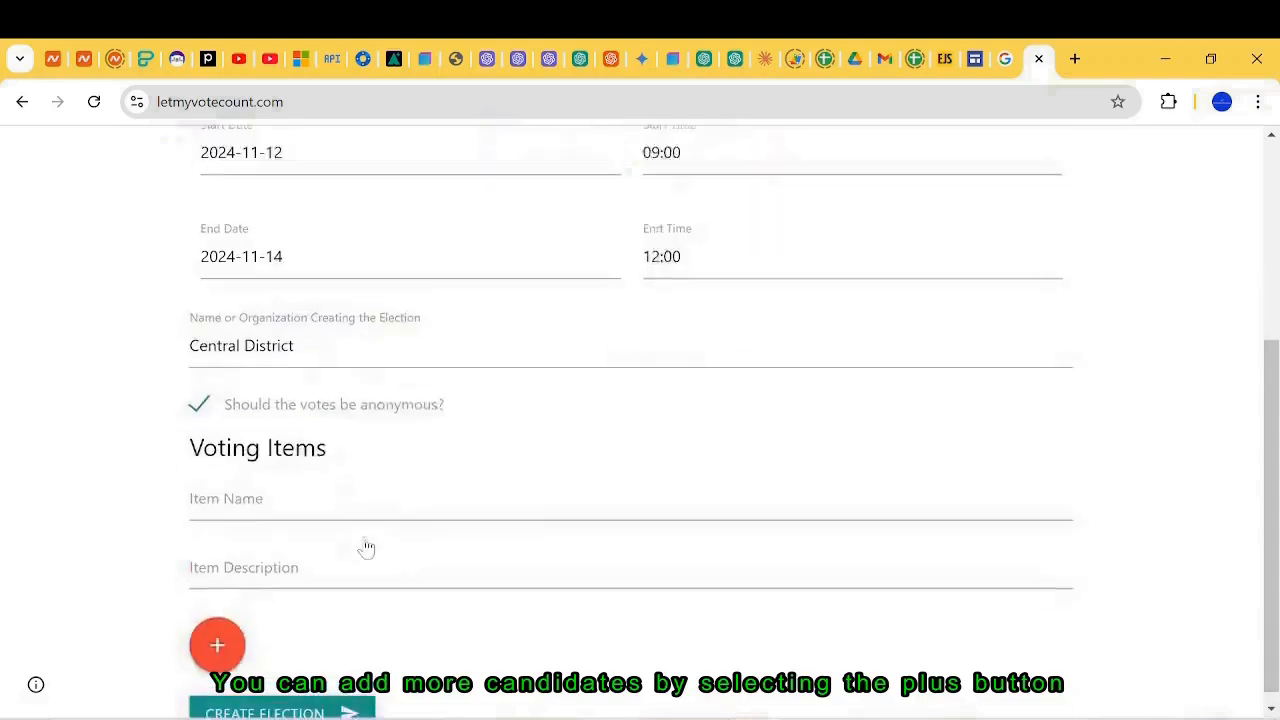
{"action": "left_click", "coordinate": [300, 485]}
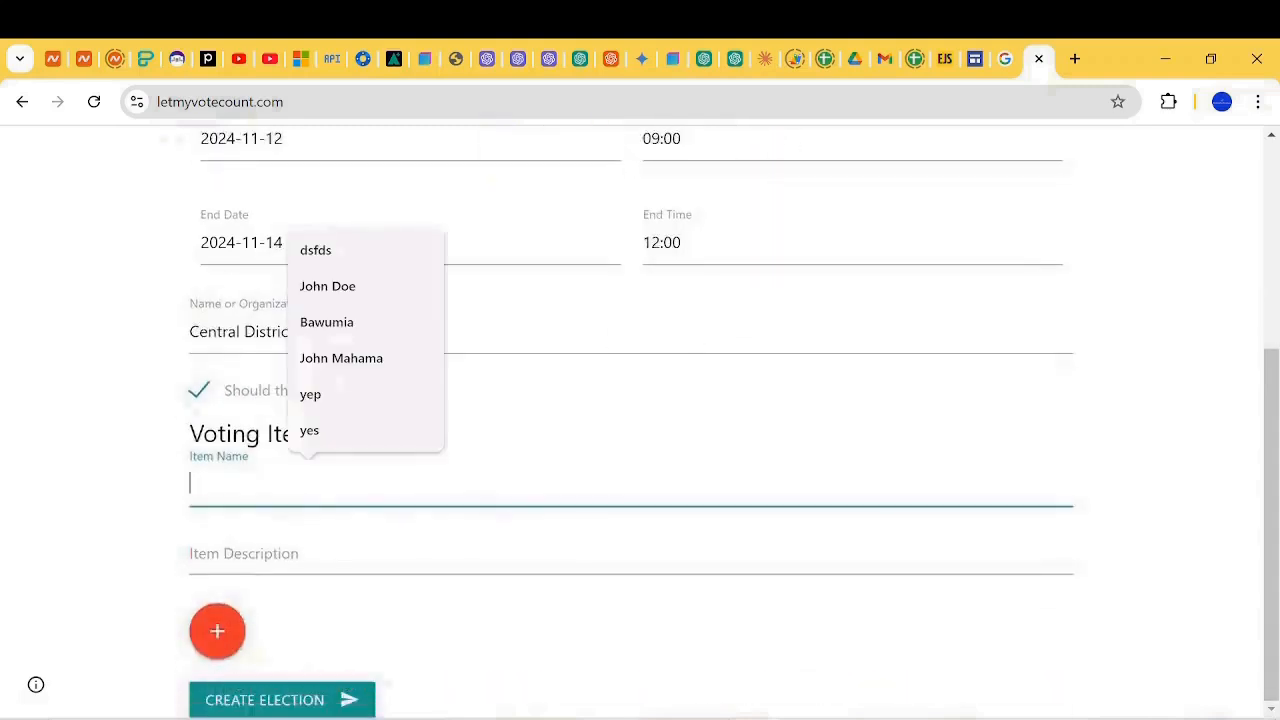
{"action": "left_click", "coordinate": [328, 287]}
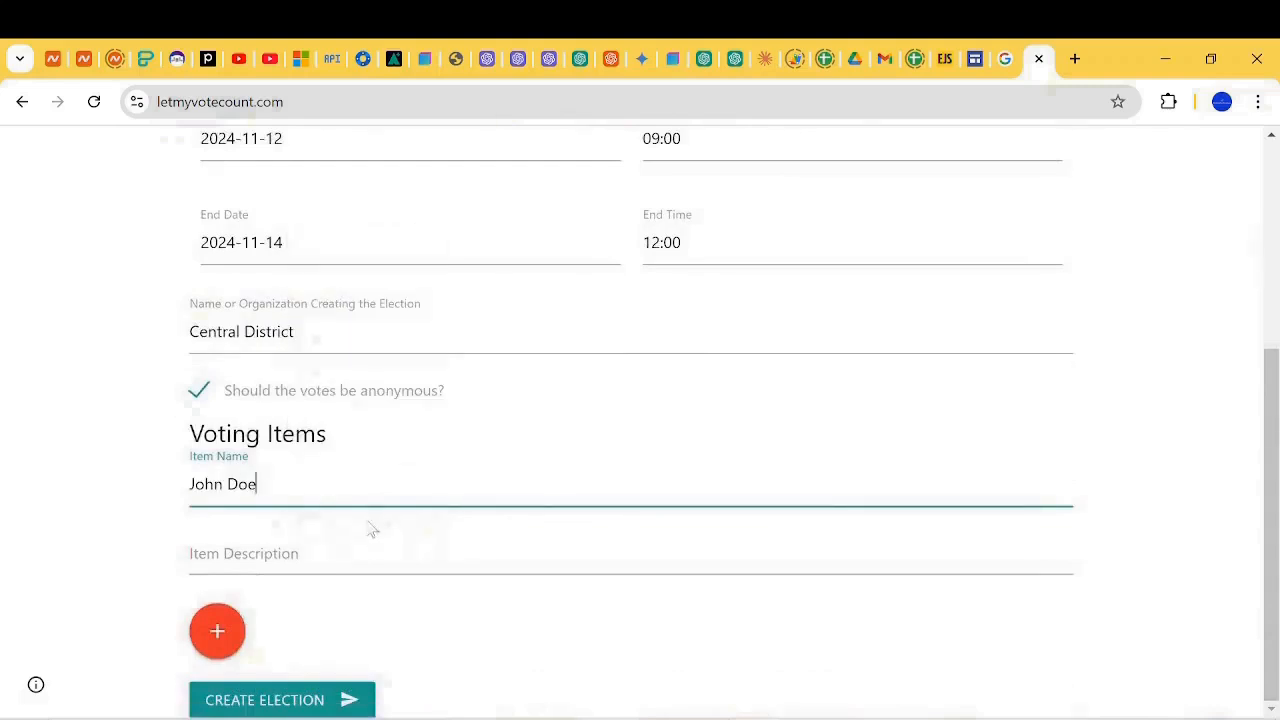
{"action": "left_click", "coordinate": [260, 554]}
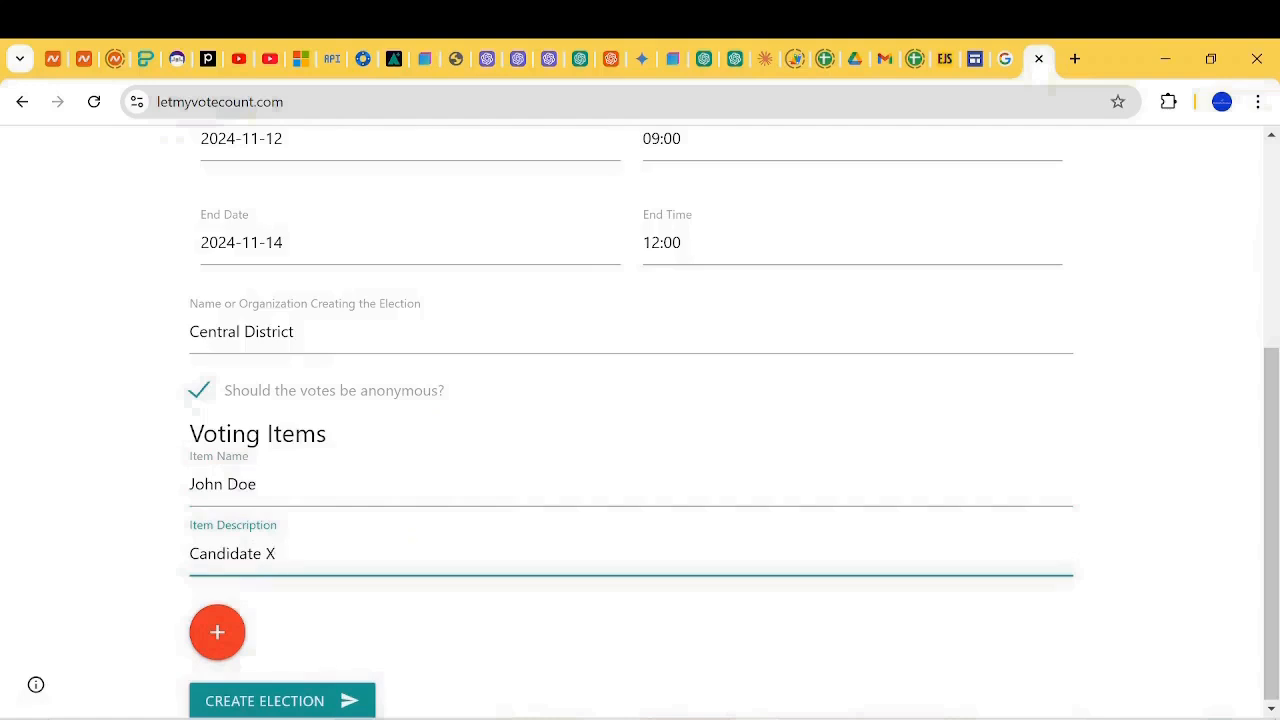
Add a second voting item with the second candidate's name and the description "Candidate Y".
{"action": "left_click", "coordinate": [216, 632]}
{"action": "type", "text": "Jane Doe"}
{"action": "key", "text": "Tab"}
{"action": "type", "text": "Candidate Y"}
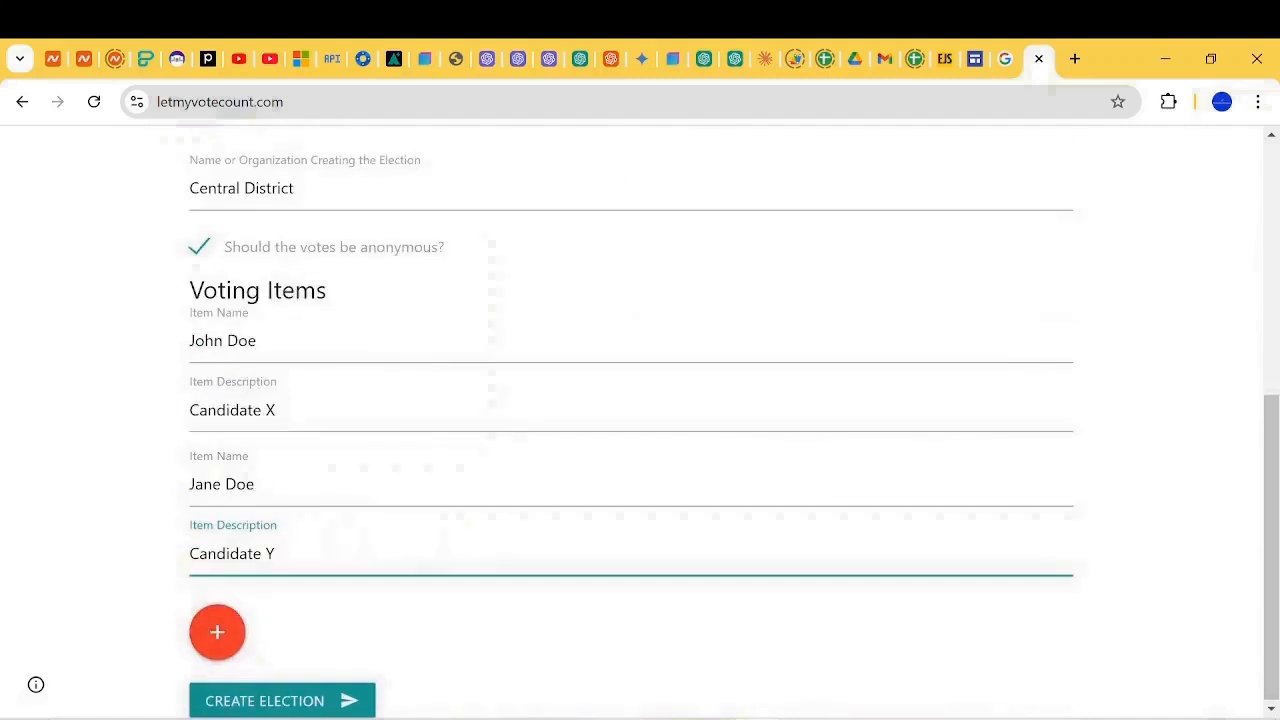
Review the completed form, create the election, and choose Local District Election for the voter data upload.
{"action": "scroll", "coordinate": [429, 448], "scroll_direction": "up", "scroll_amount": 4}
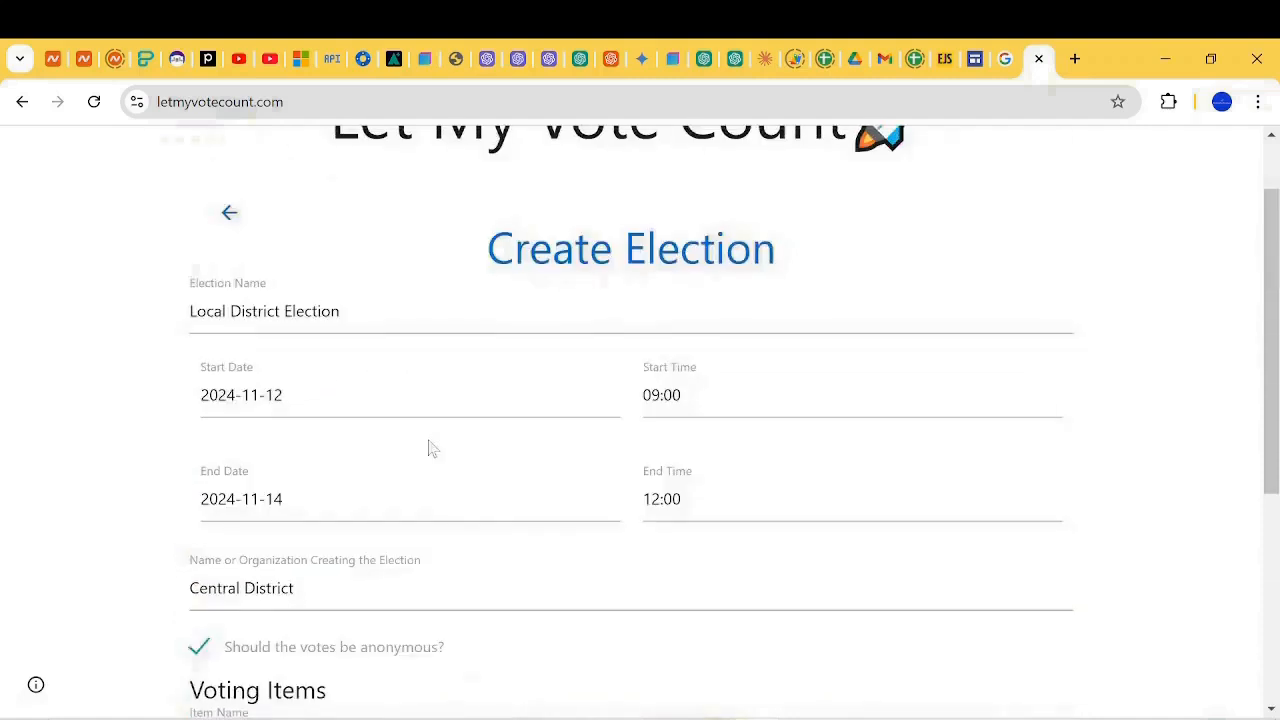
{"action": "scroll", "coordinate": [587, 494], "scroll_direction": "down", "scroll_amount": 1}
{"action": "scroll", "coordinate": [266, 670], "scroll_direction": "down", "scroll_amount": 3}
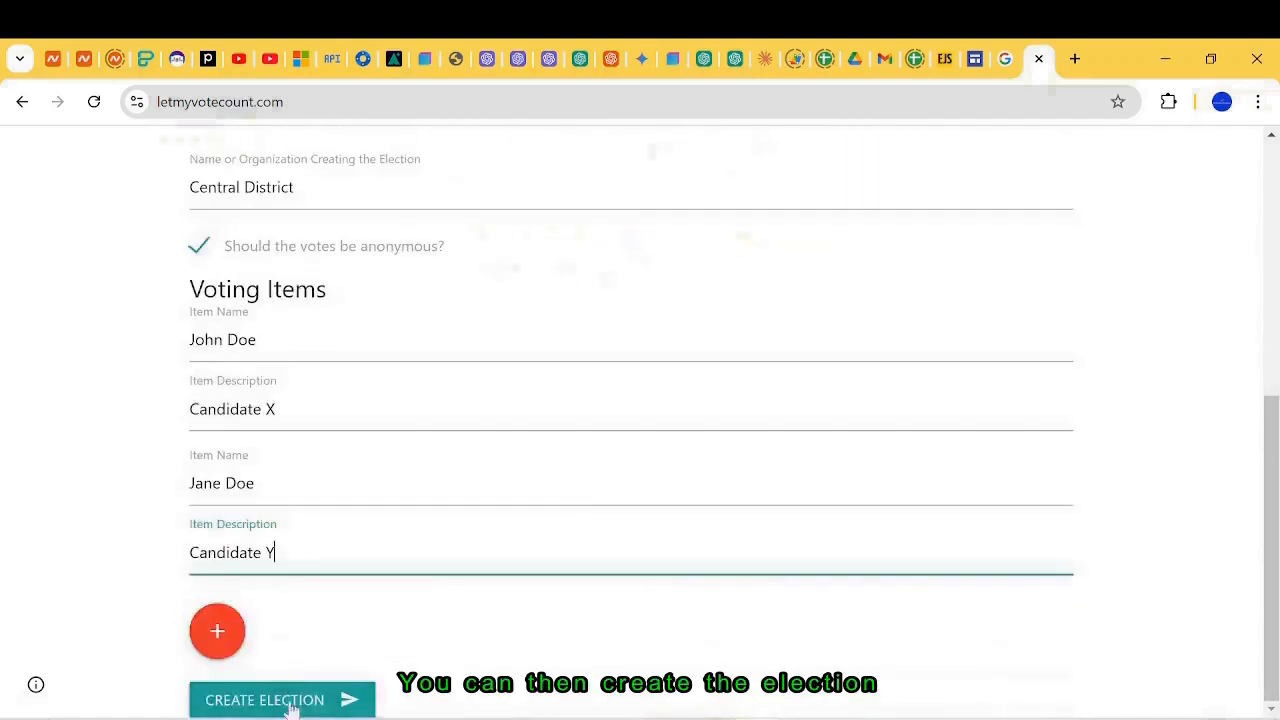
{"action": "left_click", "coordinate": [290, 699]}
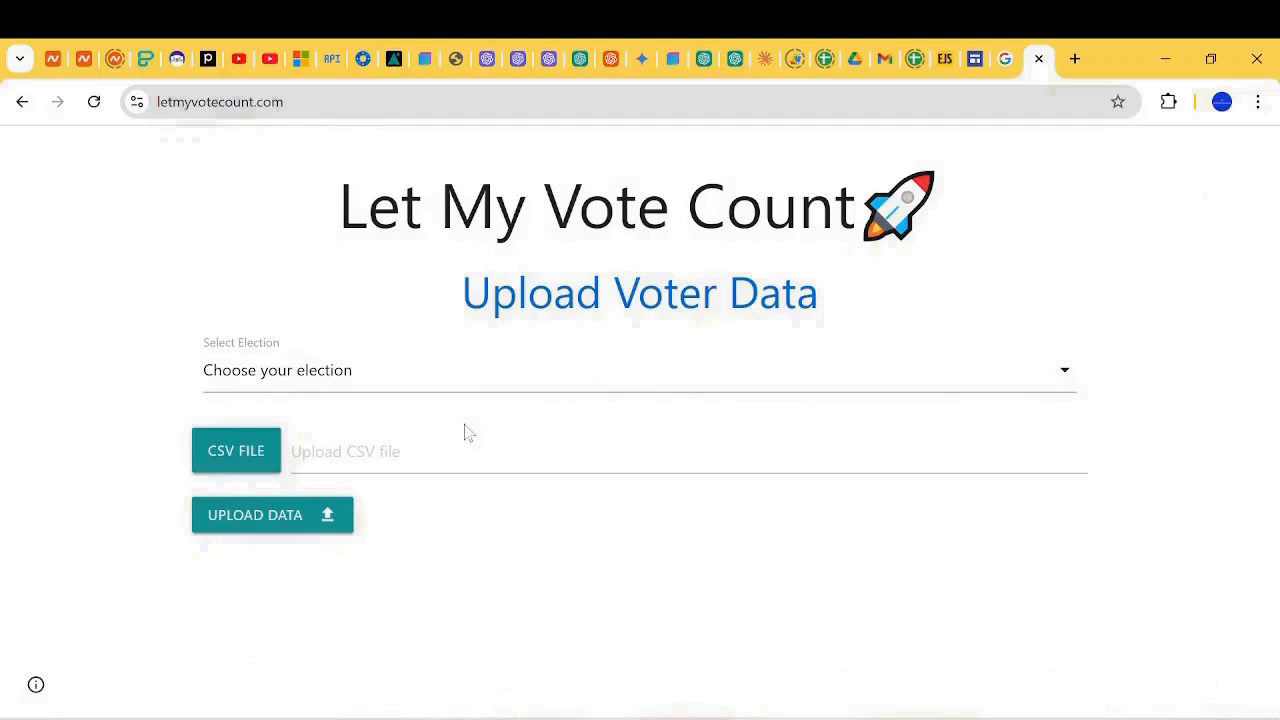
{"action": "left_click", "coordinate": [1063, 376]}
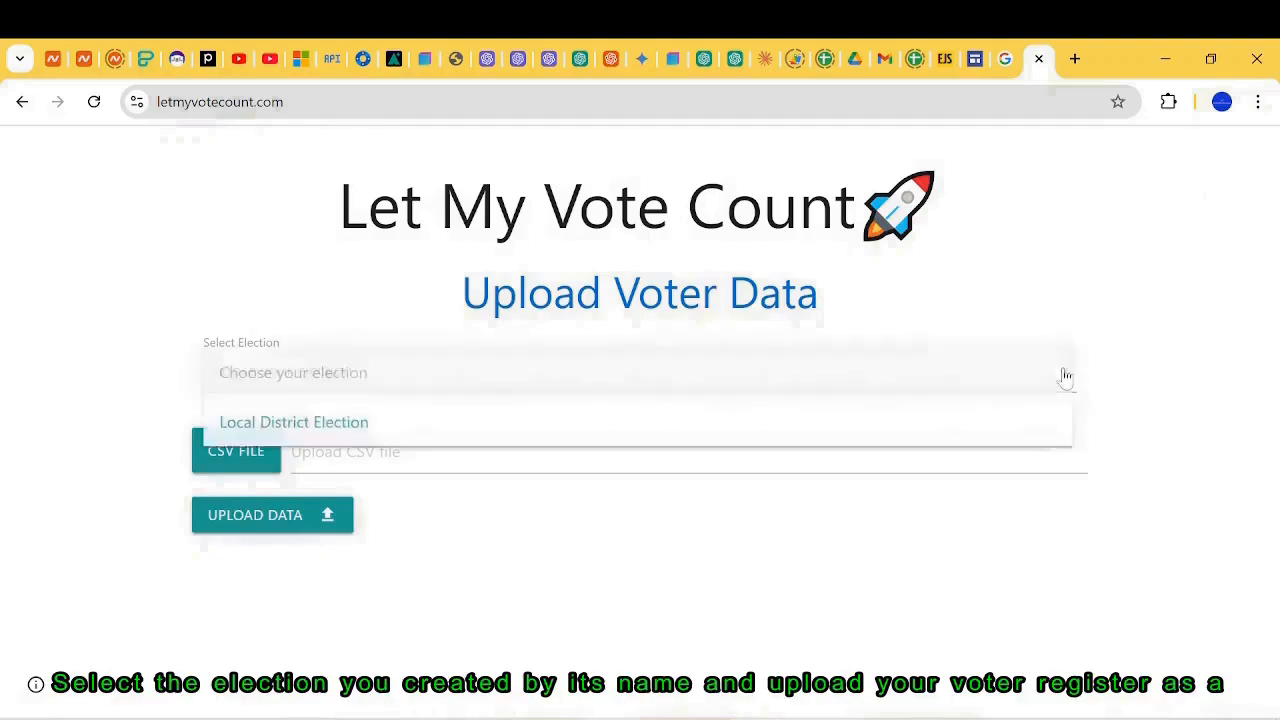
{"action": "left_click", "coordinate": [340, 428]}
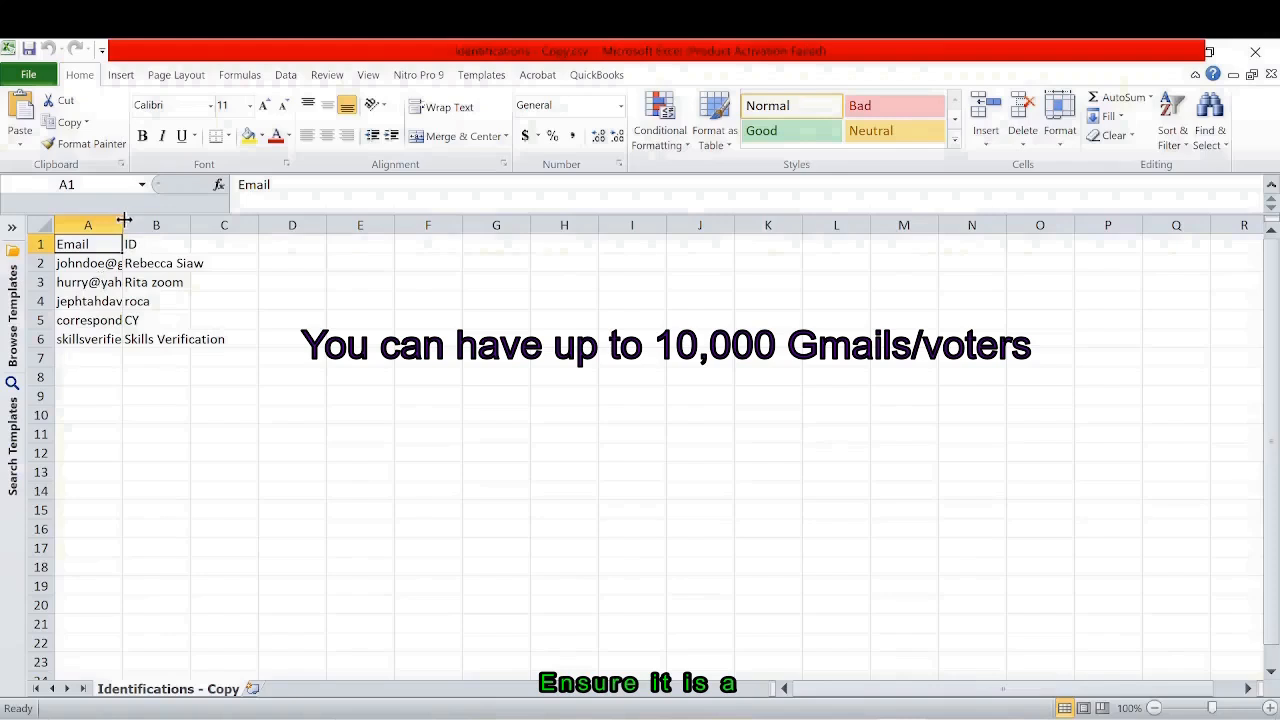
In Excel, widen the Email column of Identifications - Copy.csv and examine the voter register's Email and ID columns.
{"action": "left_click_drag", "start_coordinate": [124, 219], "coordinate": [252, 222]}
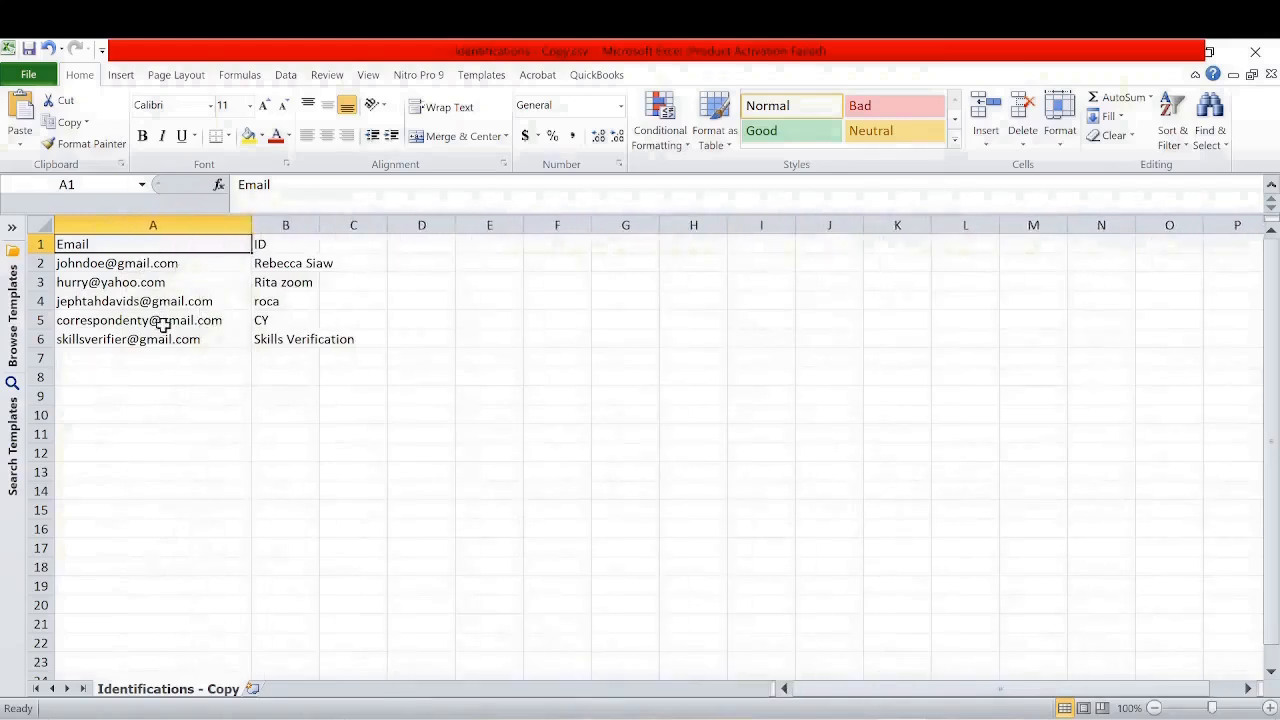
{"action": "left_click", "coordinate": [295, 247]}
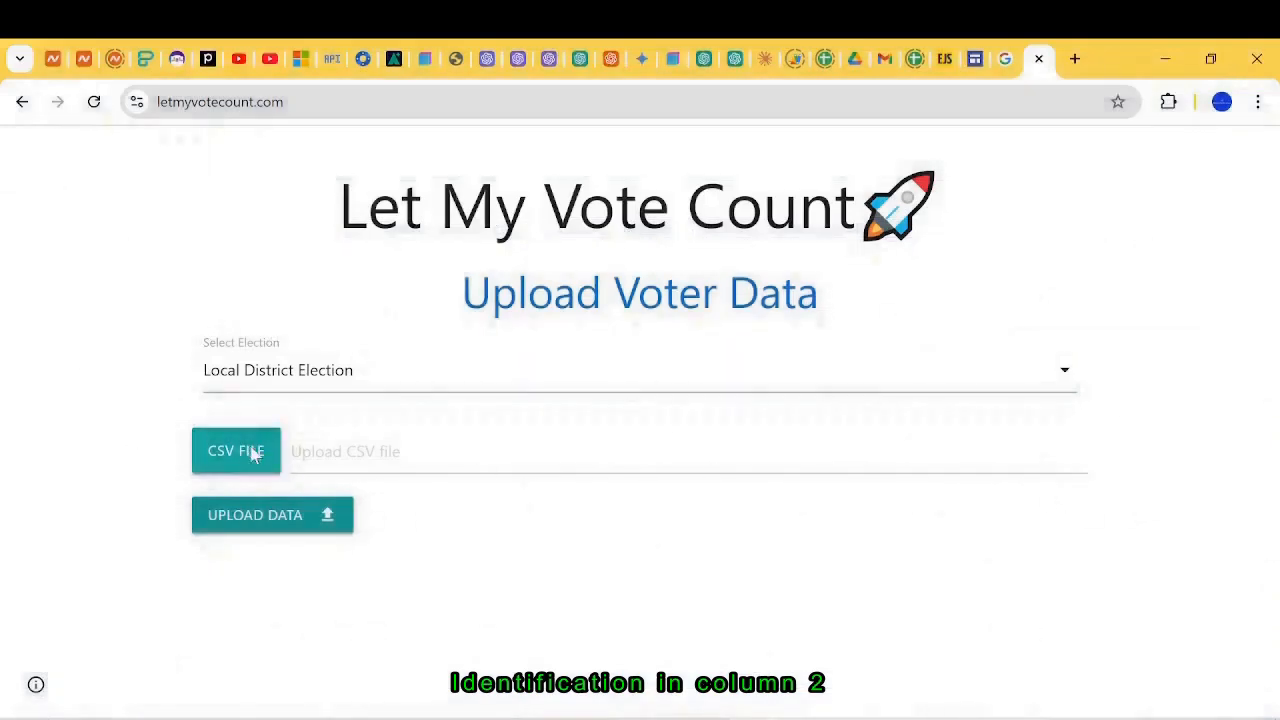
Upload Identifications - Copy.csv from the Desktop as the voter data for Local District Election.
{"action": "left_click", "coordinate": [255, 453]}
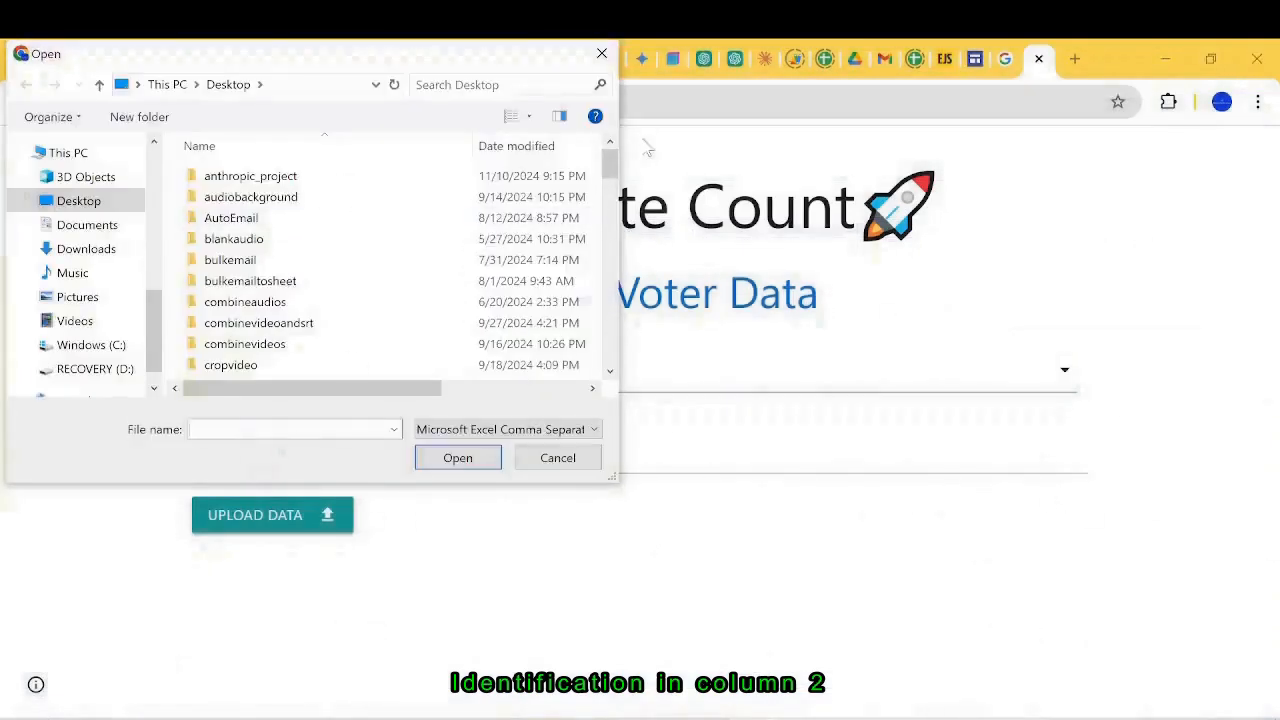
{"action": "left_click_drag", "start_coordinate": [609, 165], "coordinate": [630, 366]}
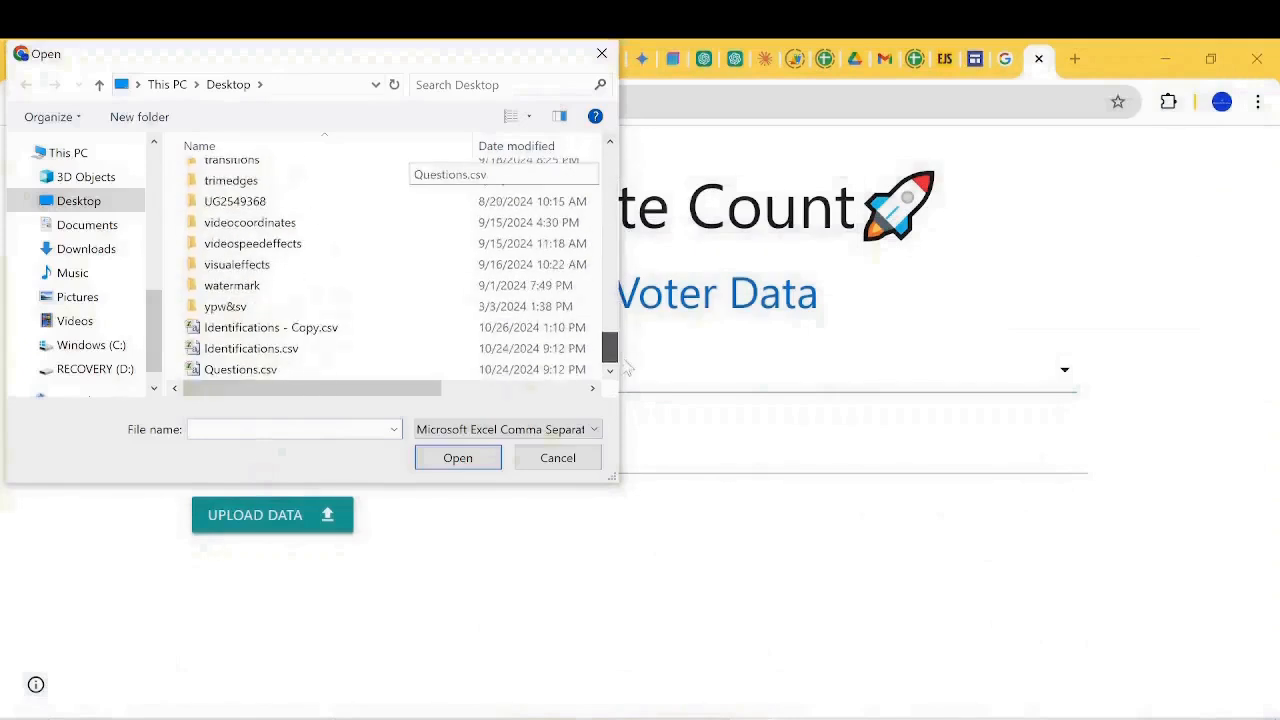
{"action": "left_click", "coordinate": [314, 330]}
{"action": "left_click", "coordinate": [452, 458]}
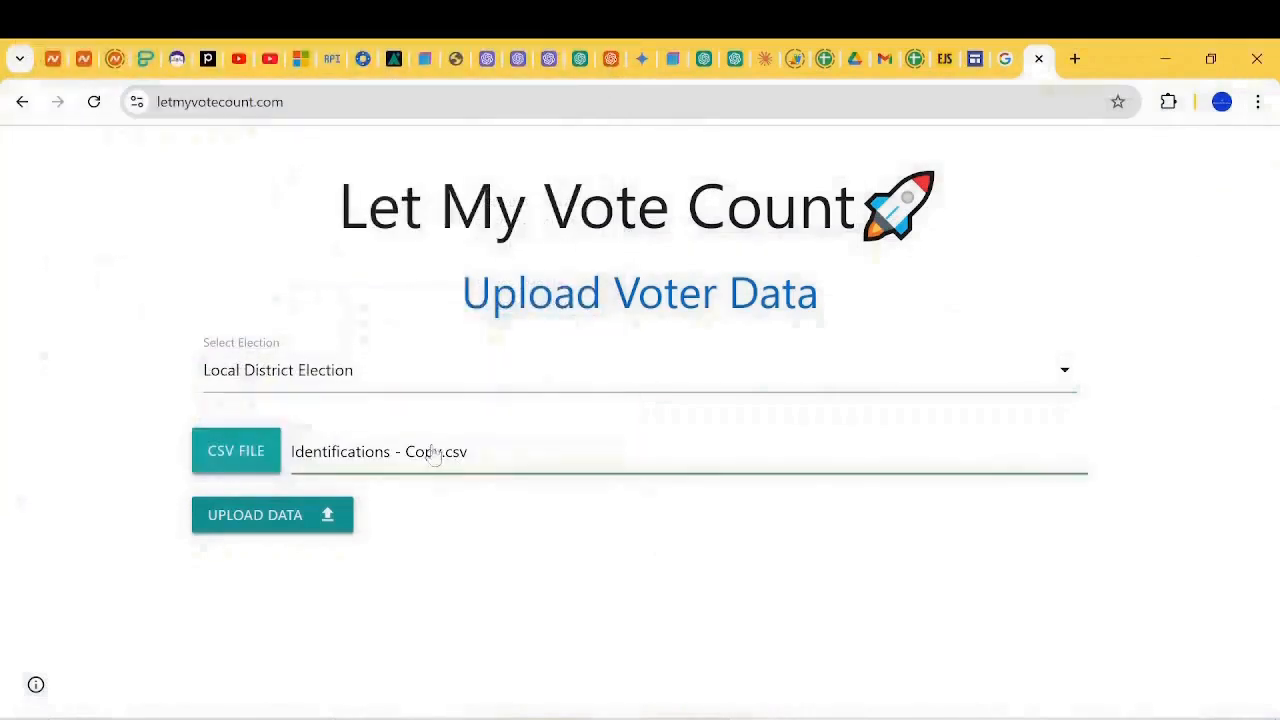
{"action": "left_click", "coordinate": [280, 520]}
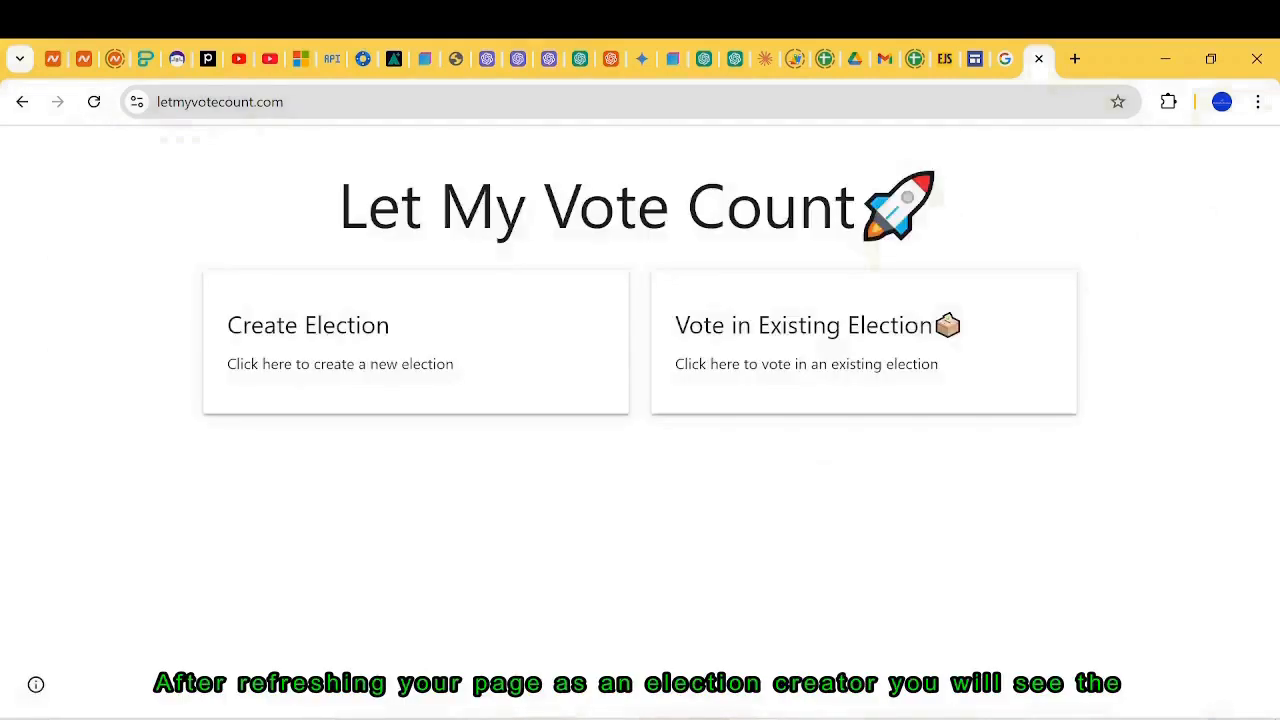
Reload letmyvotecount.com, view the created election under Manage Your Elections, and return to the home page.
{"action": "left_click", "coordinate": [220, 102]}
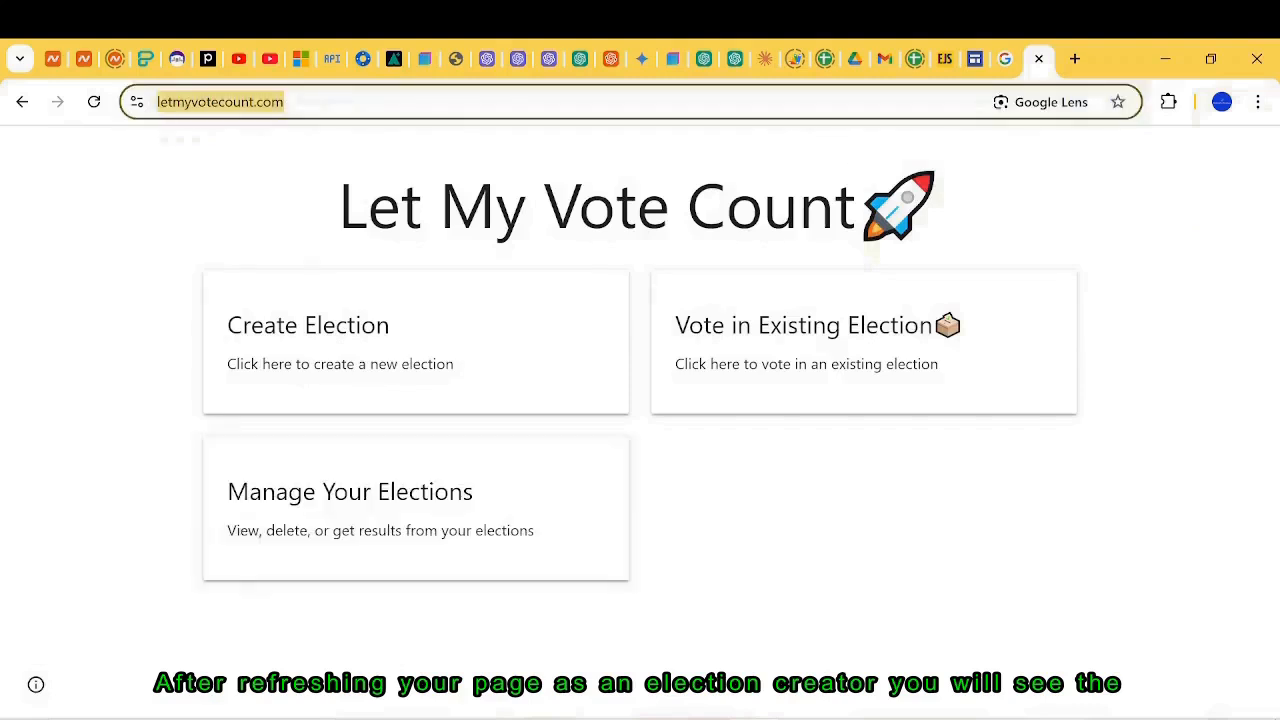
{"action": "left_click", "coordinate": [418, 520]}
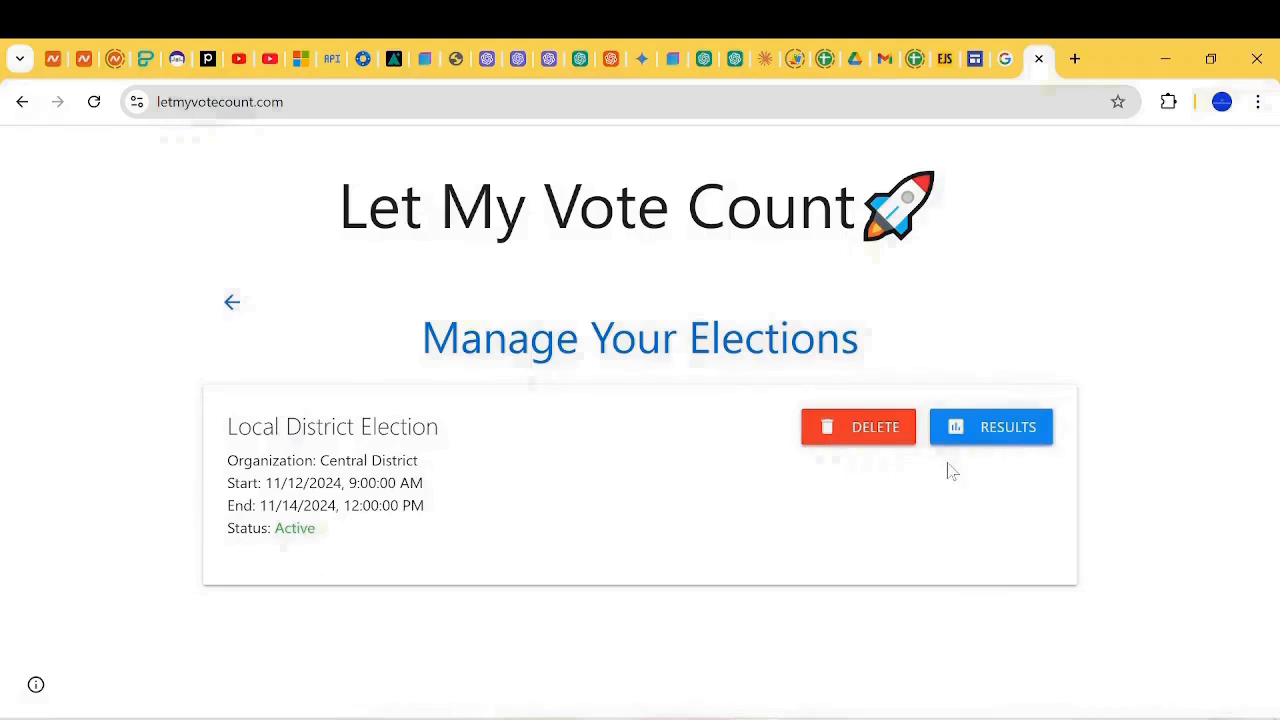
{"action": "left_click", "coordinate": [232, 302]}
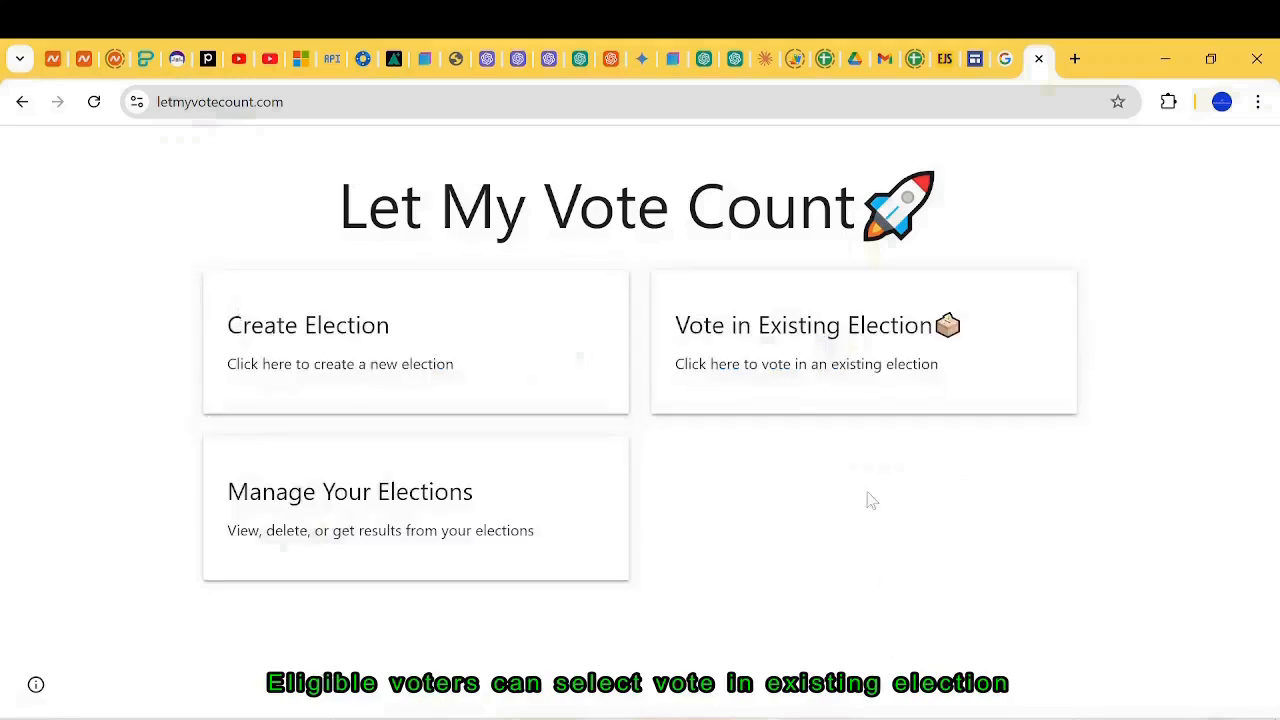
Open the Central District election among the existing elections and submit a vote for Candidate X.
{"action": "left_click", "coordinate": [834, 348]}
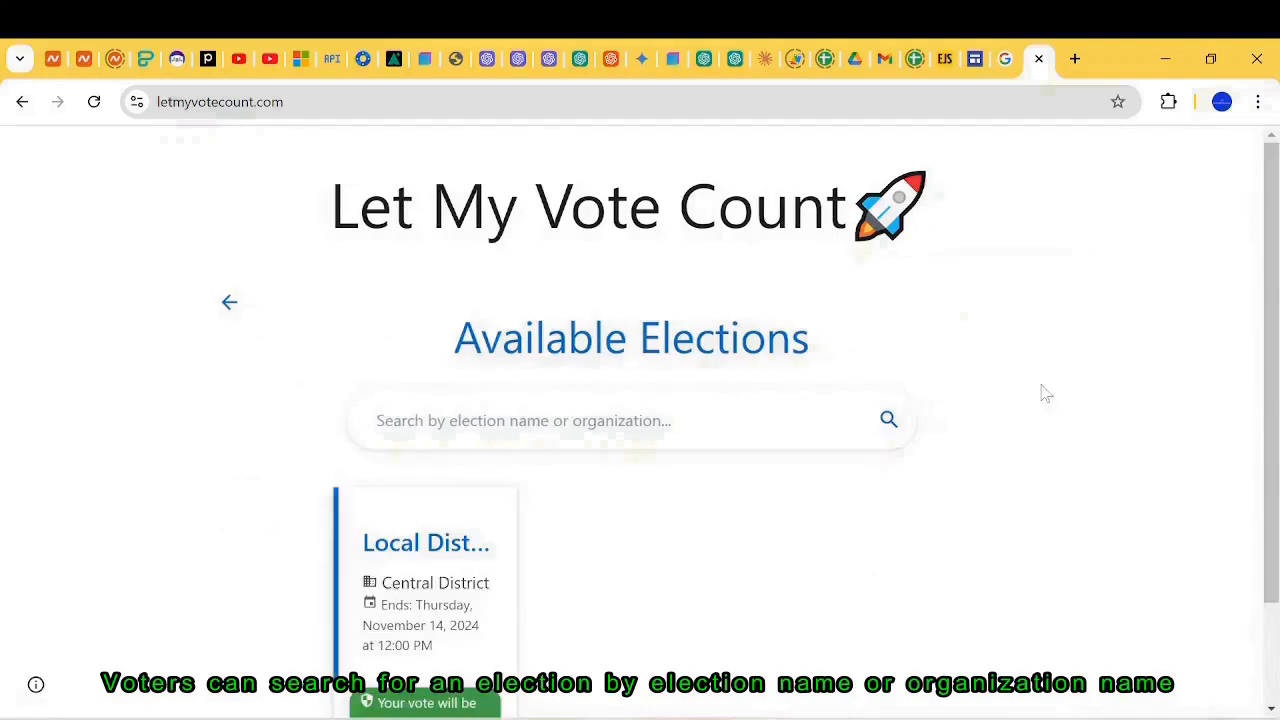
{"action": "scroll", "coordinate": [1046, 394], "scroll_direction": "down", "scroll_amount": 2}
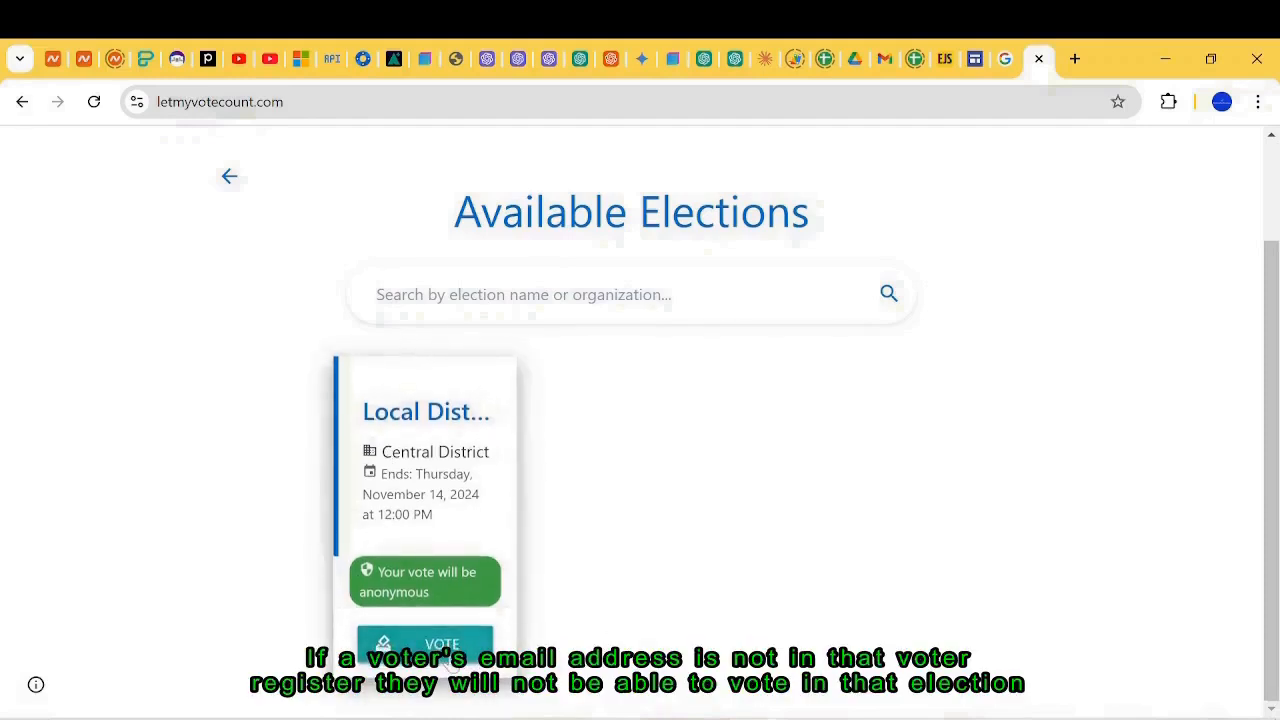
{"action": "left_click", "coordinate": [448, 660]}
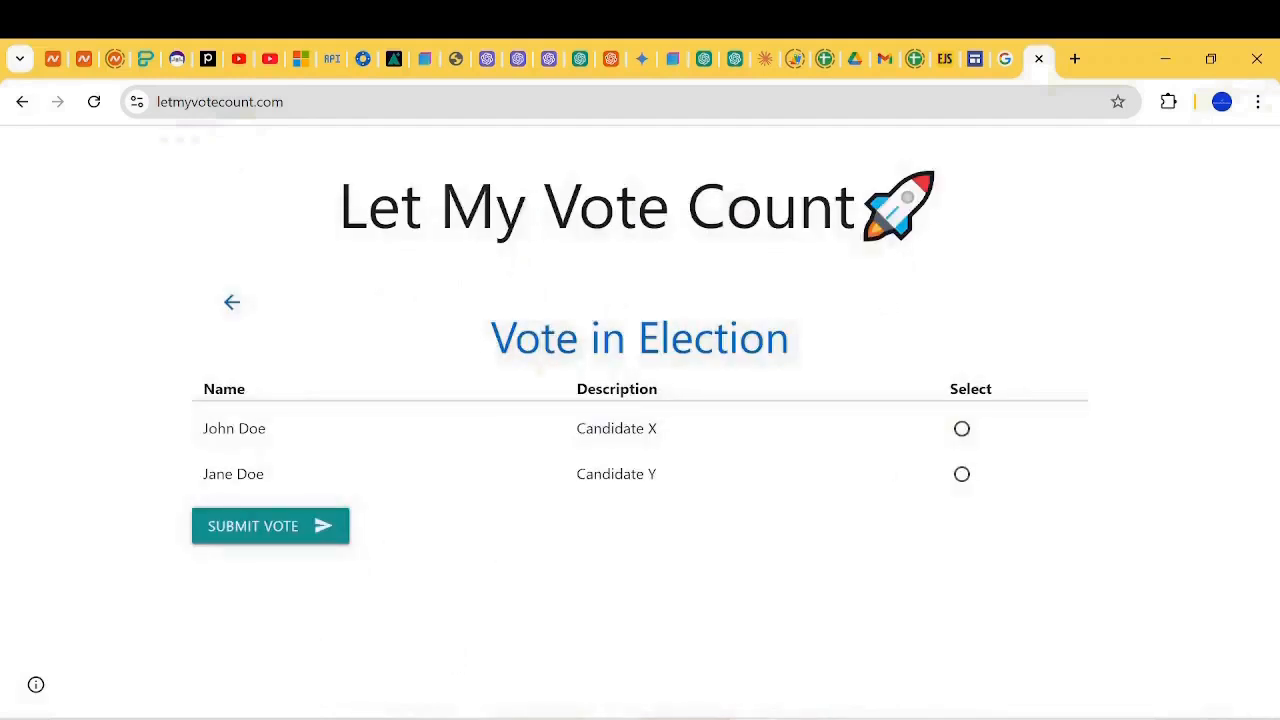
{"action": "left_click", "coordinate": [963, 430]}
{"action": "left_click", "coordinate": [273, 534]}
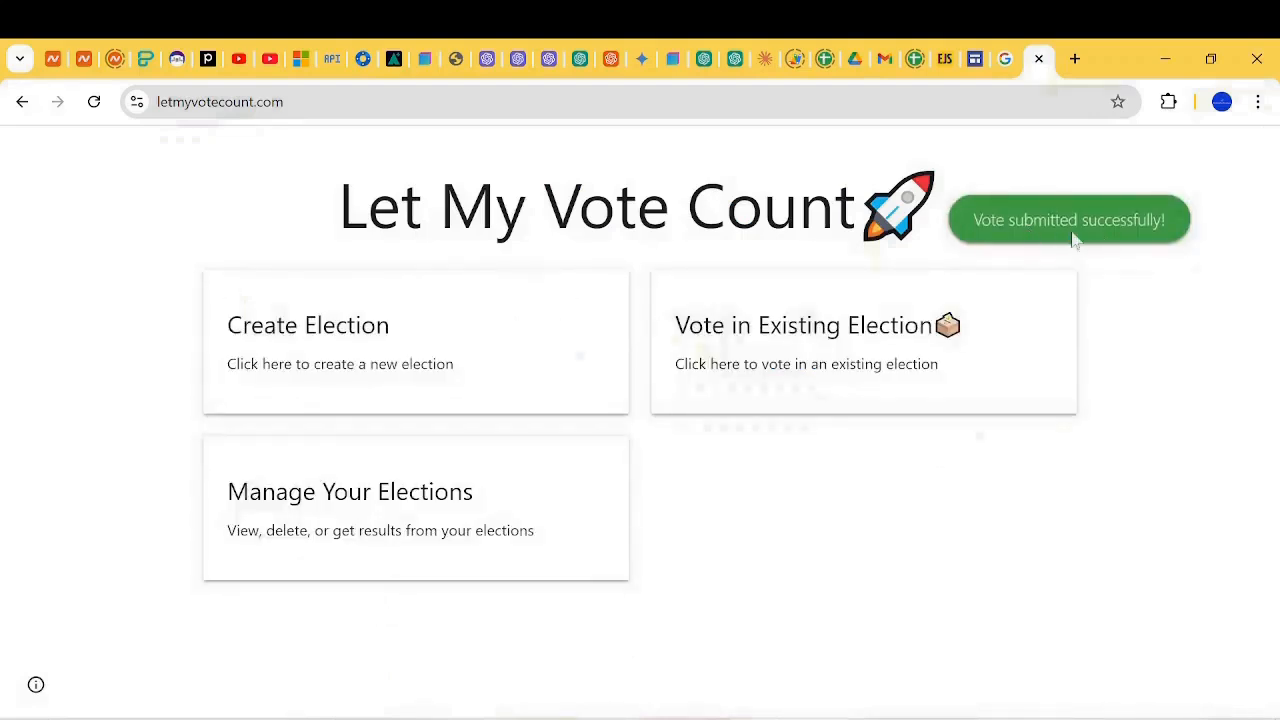
Try to vote a second time in the Central District election and dismiss the resulting dialog.
{"action": "left_click", "coordinate": [872, 352]}
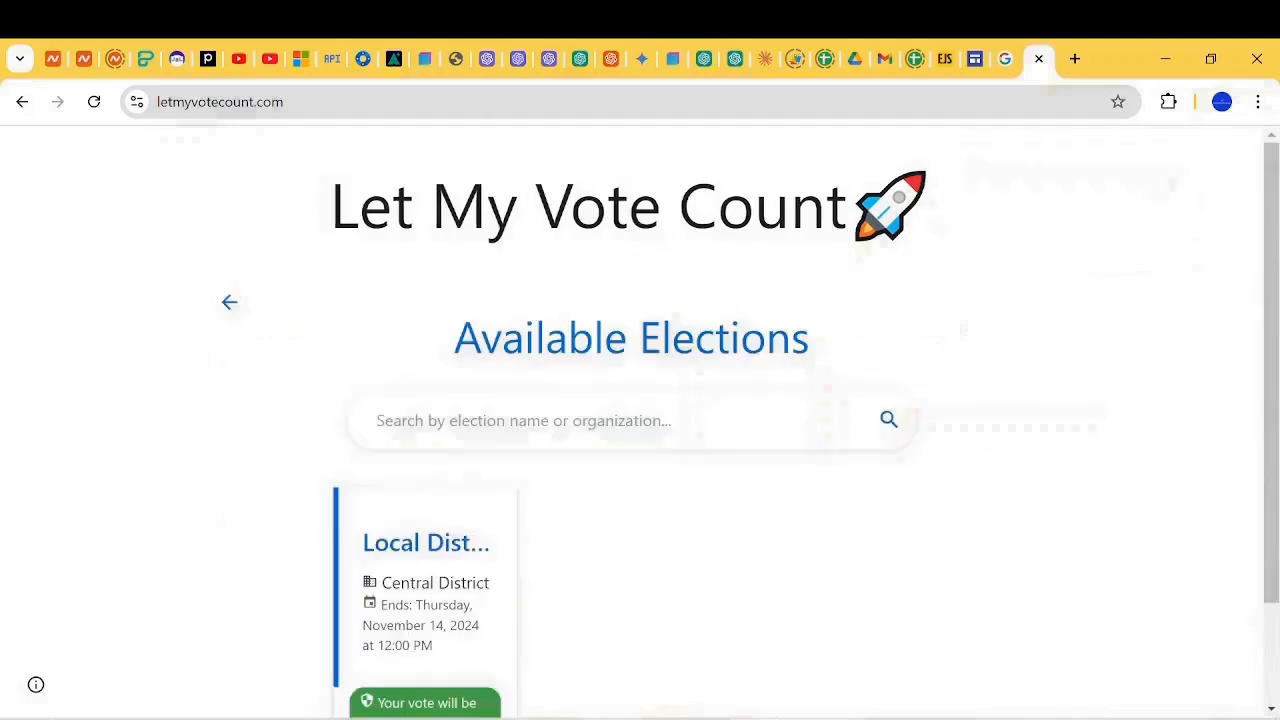
{"action": "scroll", "coordinate": [480, 600], "scroll_direction": "down", "scroll_amount": 3}
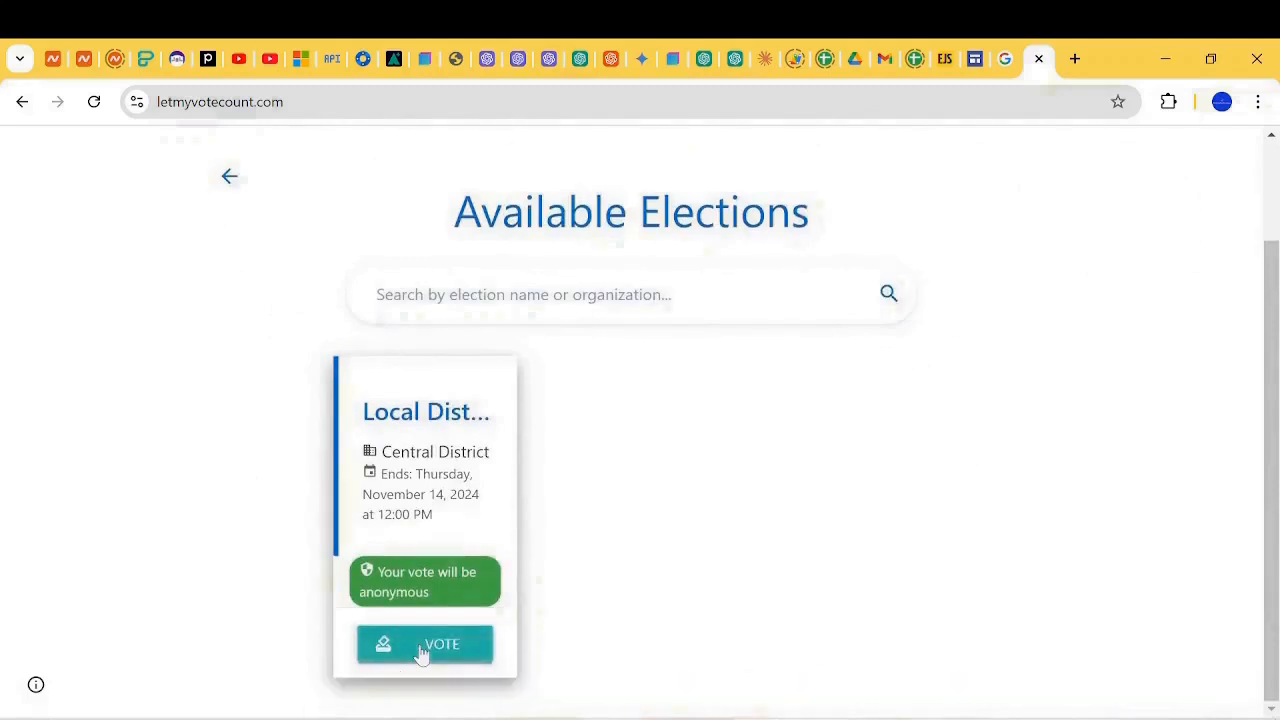
{"action": "left_click", "coordinate": [420, 645]}
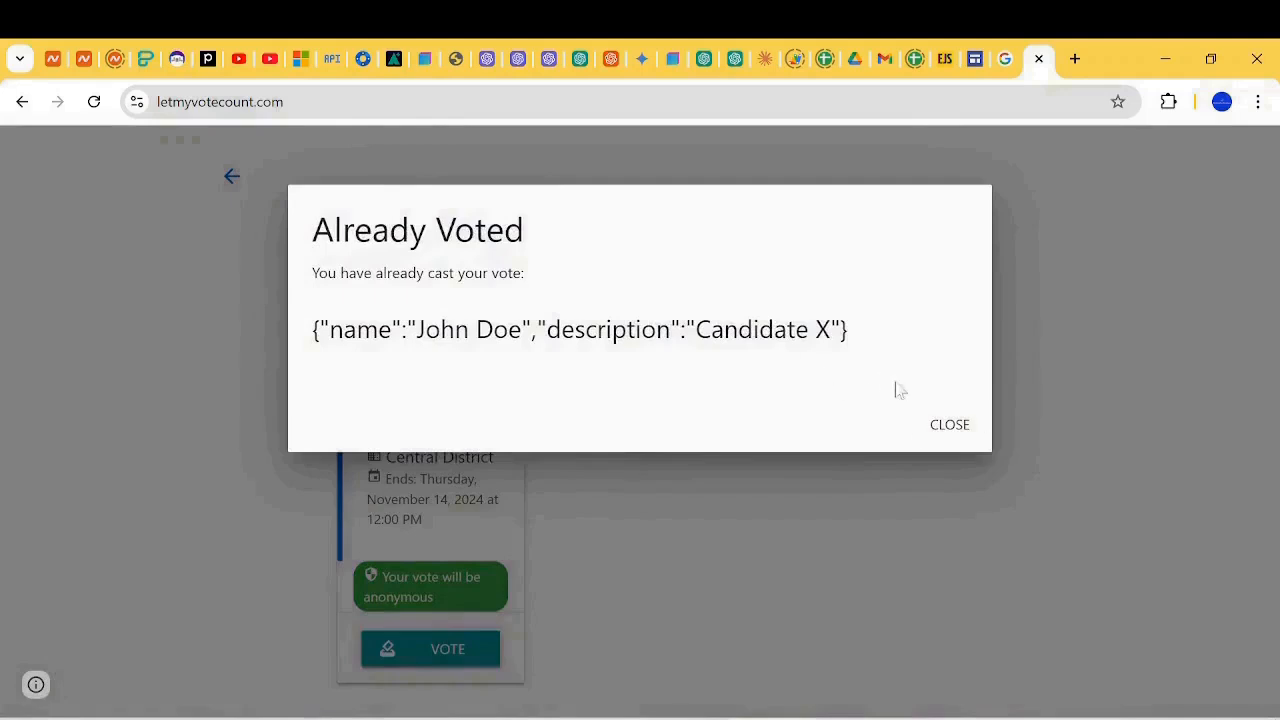
{"action": "left_click", "coordinate": [942, 425]}
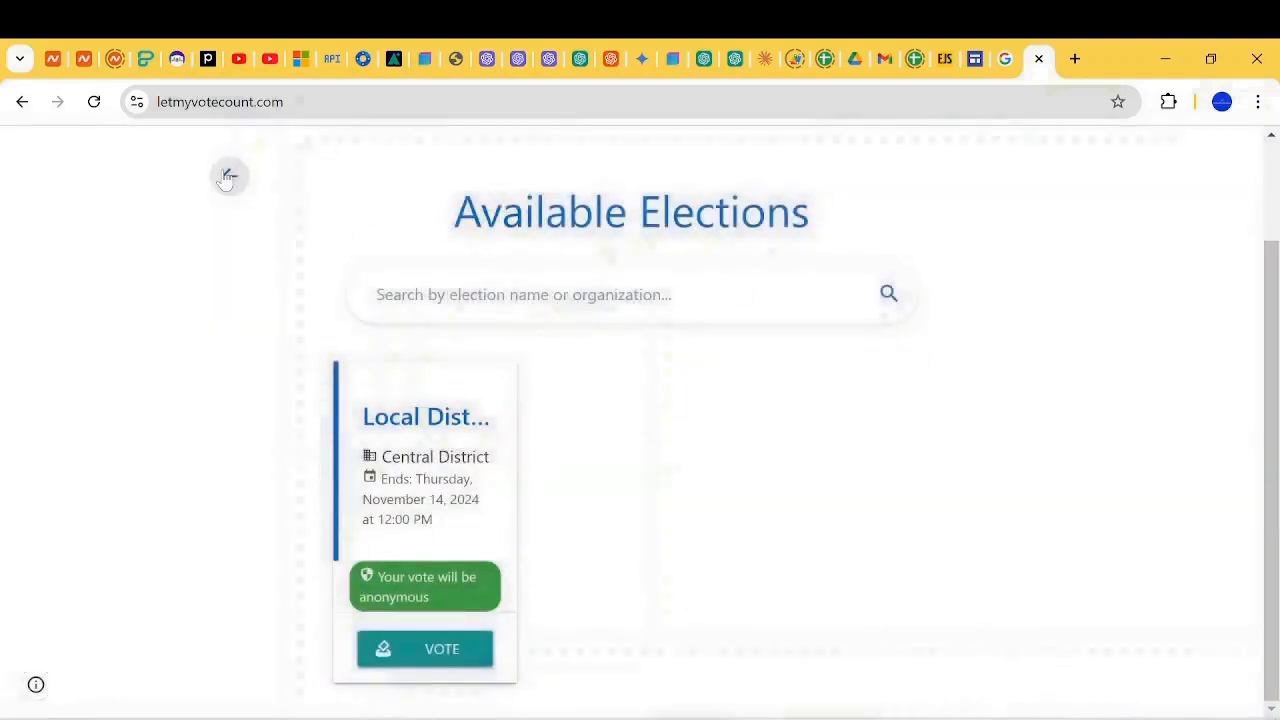
Return to the home page and request the Local District Election results from the election management page.
{"action": "left_click", "coordinate": [228, 177]}
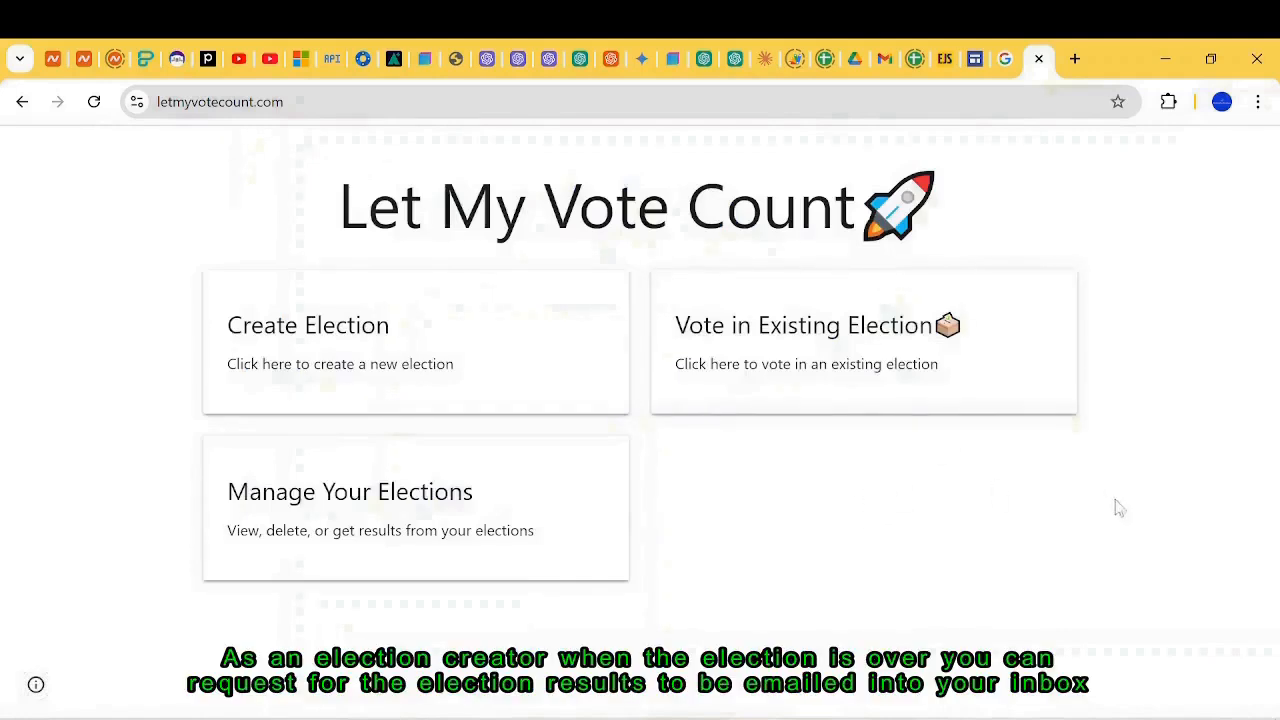
{"action": "left_click", "coordinate": [415, 508]}
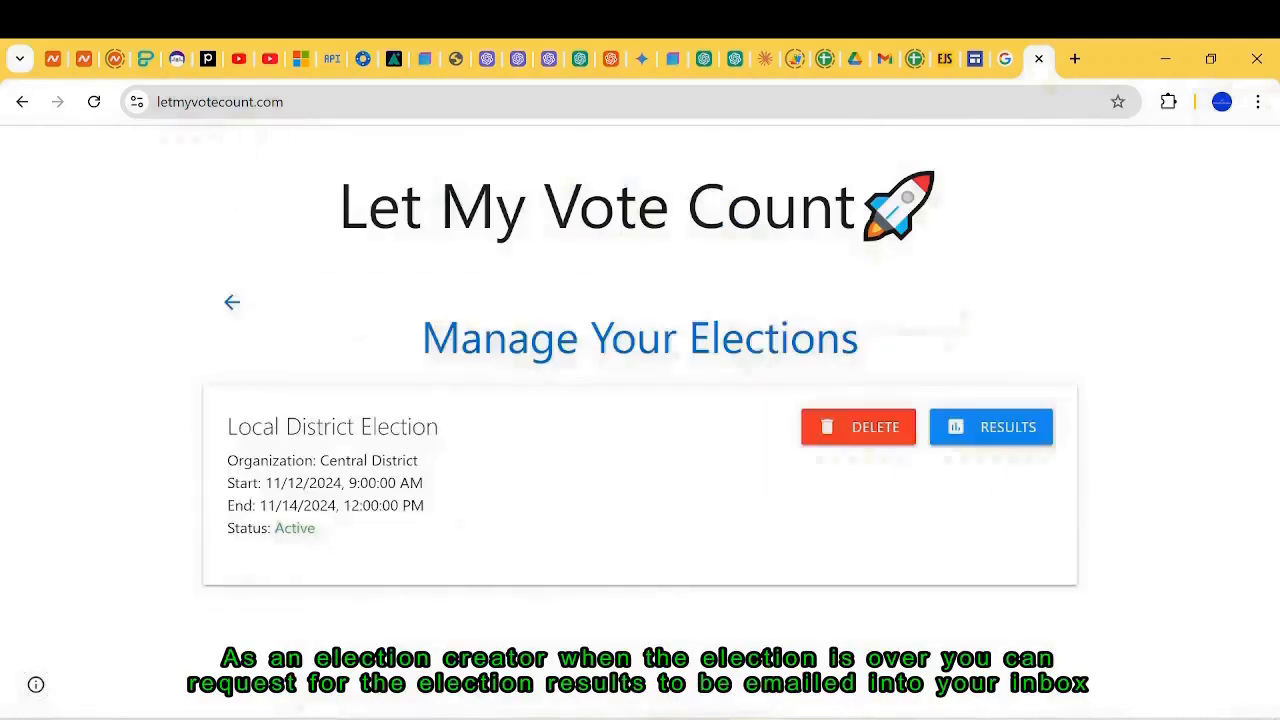
{"action": "left_click", "coordinate": [1006, 430]}
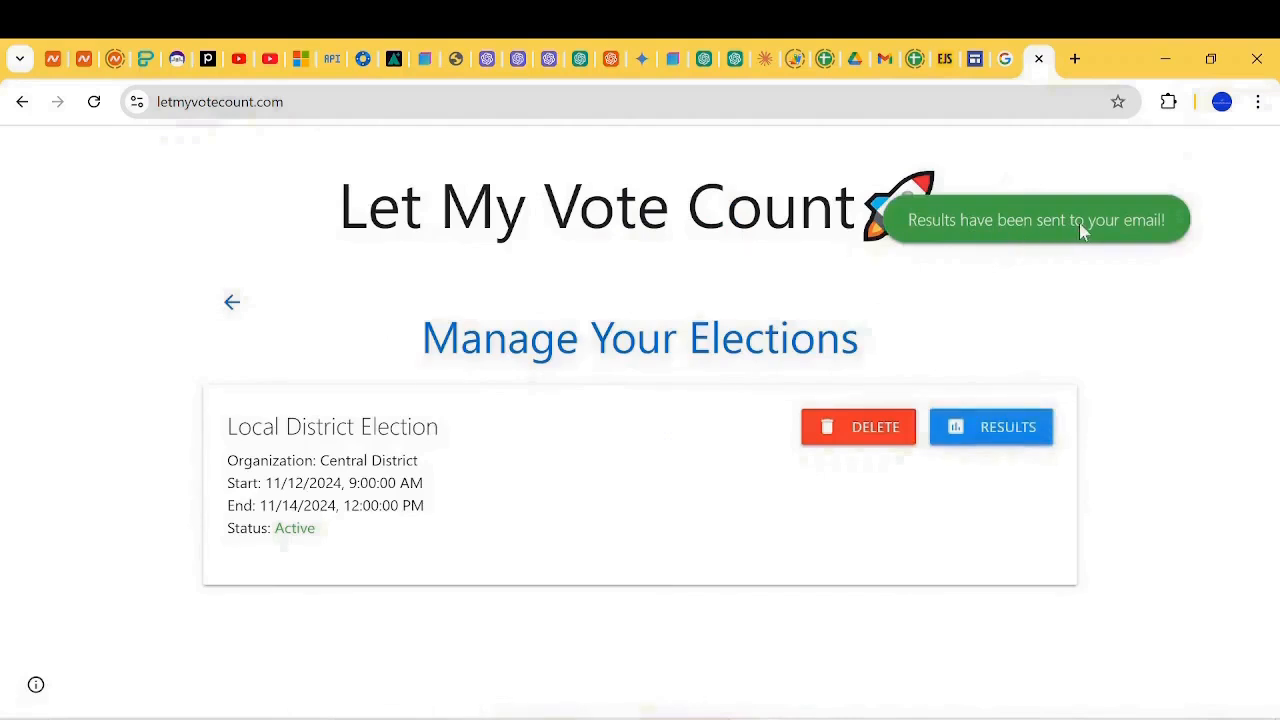
Switch to Gmail, open the "Election Results: Local District Election" email in the inbox, and examine its results table and CSV attachment.
{"action": "left_click", "coordinate": [886, 58]}
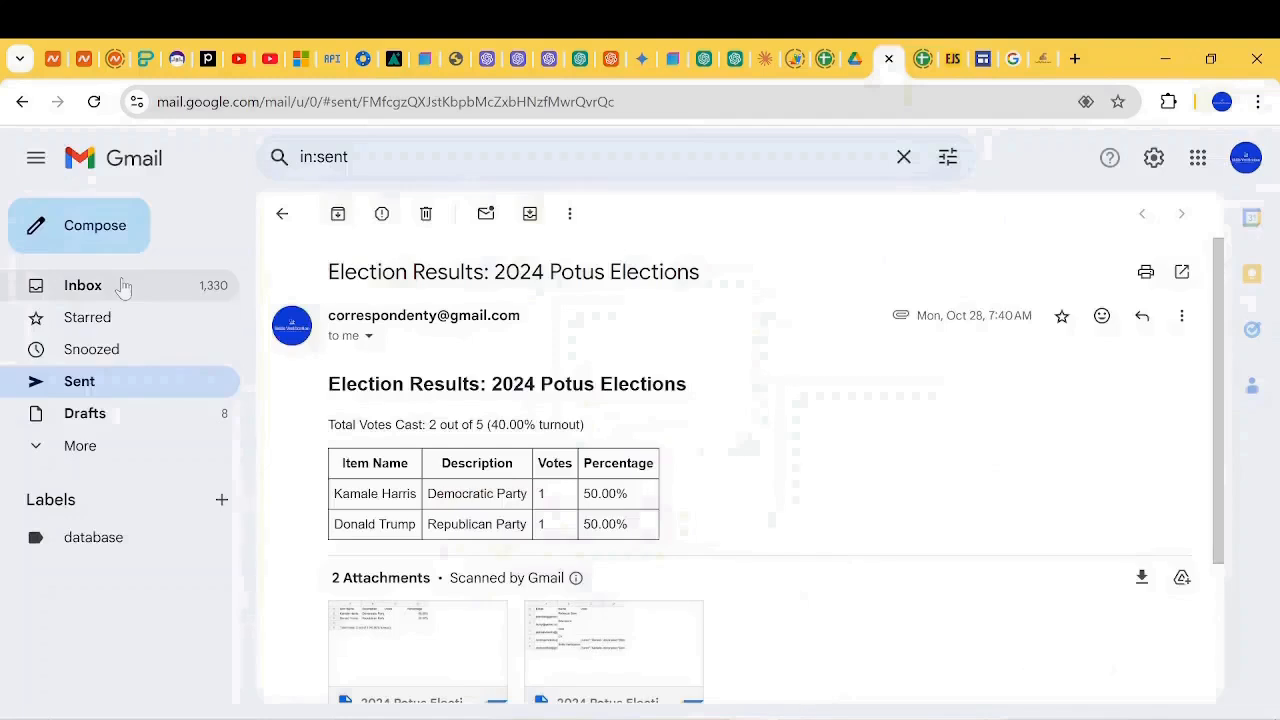
{"action": "left_click", "coordinate": [123, 287]}
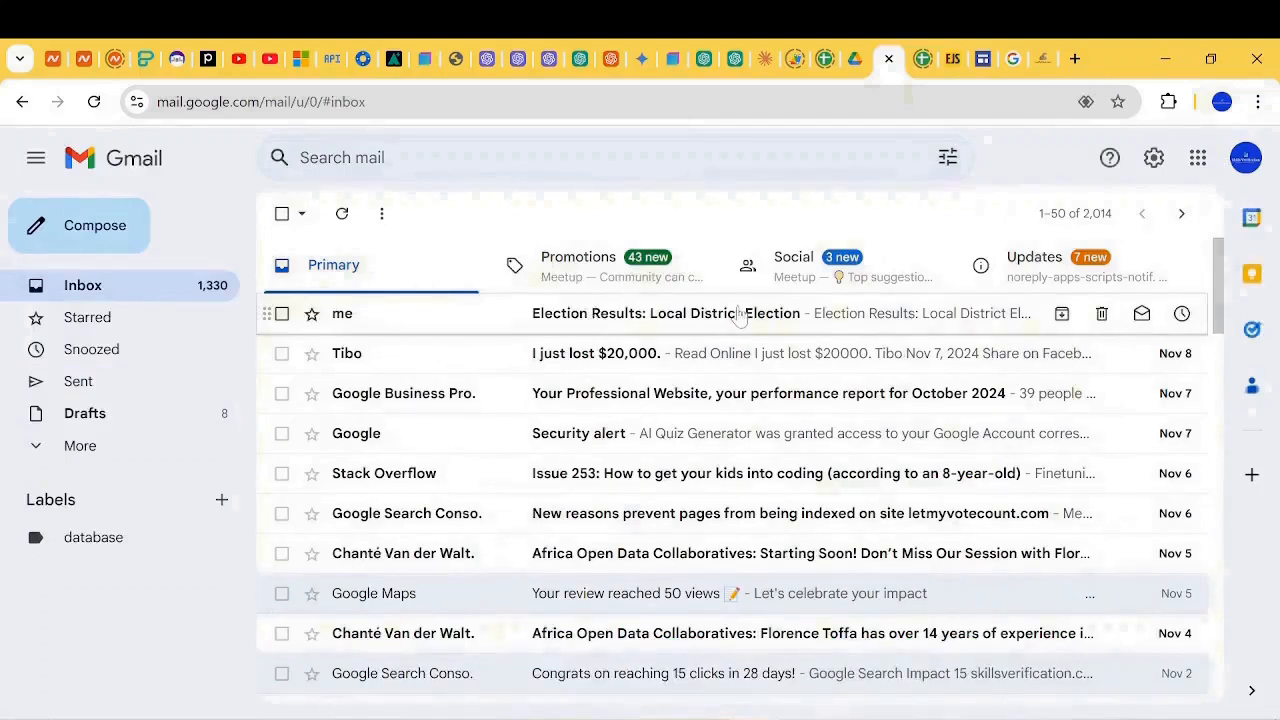
{"action": "left_click", "coordinate": [721, 313]}
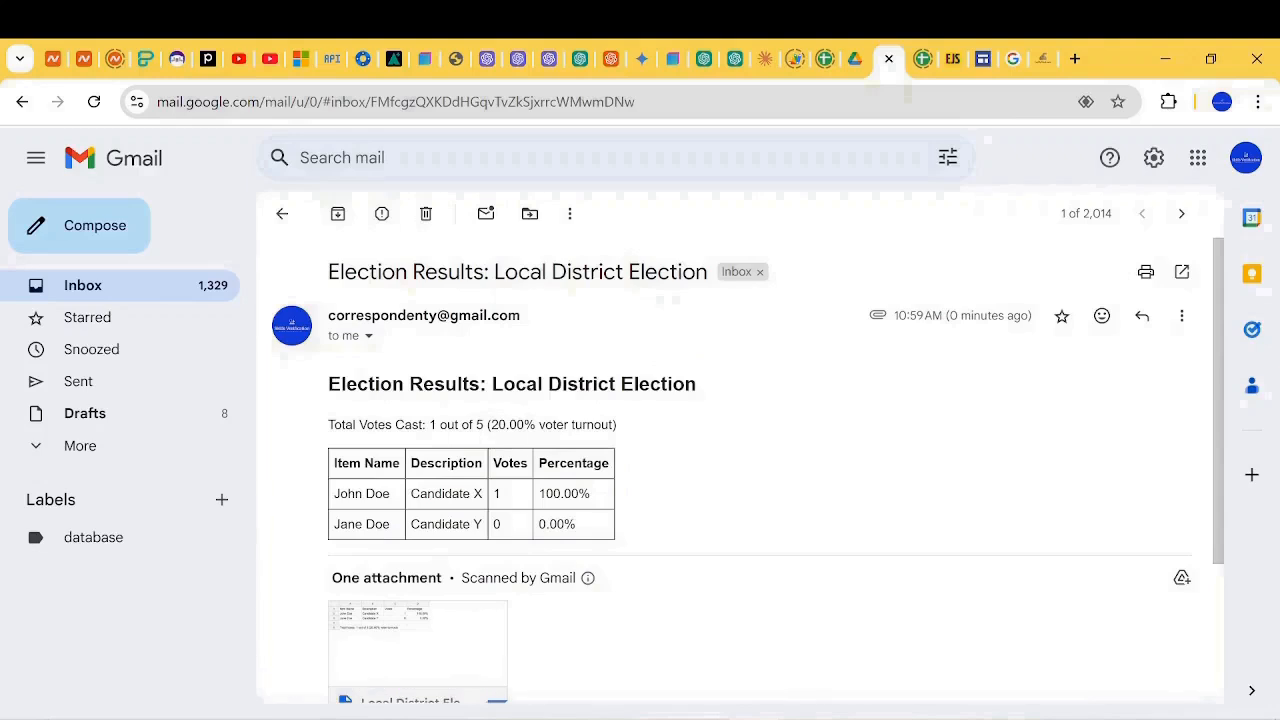
{"action": "scroll", "coordinate": [604, 510], "scroll_direction": "down", "scroll_amount": 2}
{"action": "mouse_move", "coordinate": [466, 491]}
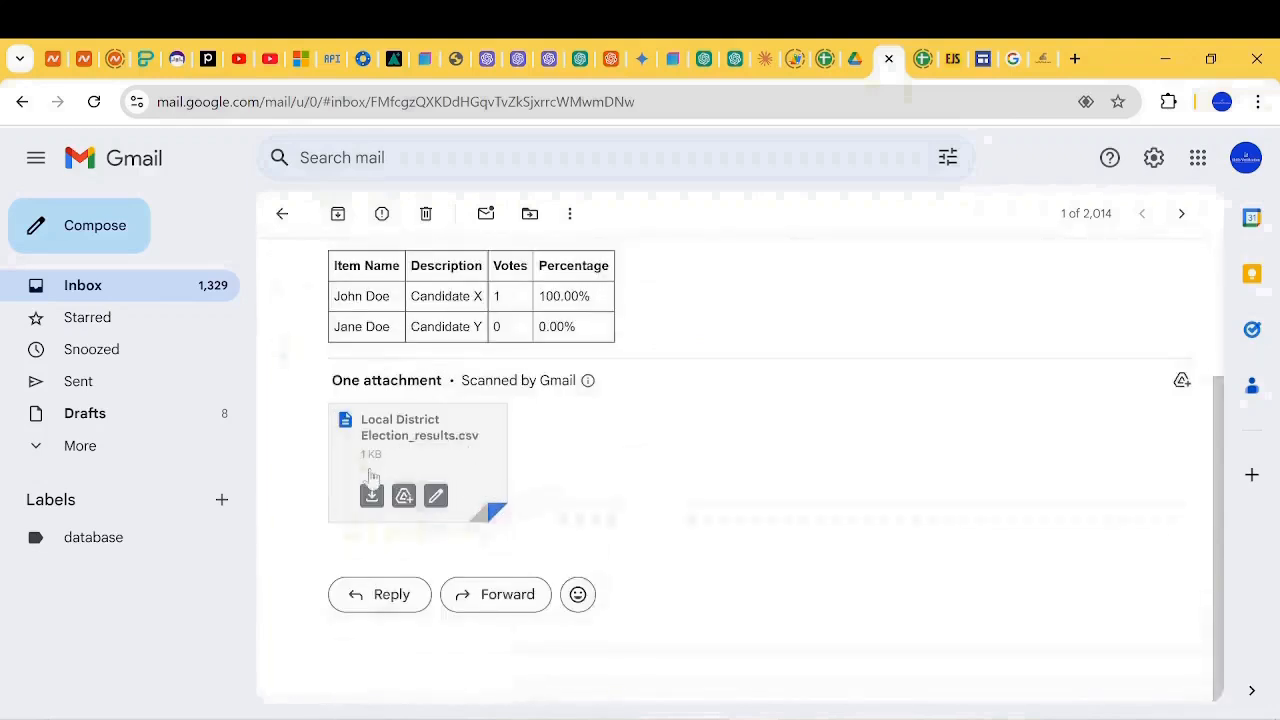